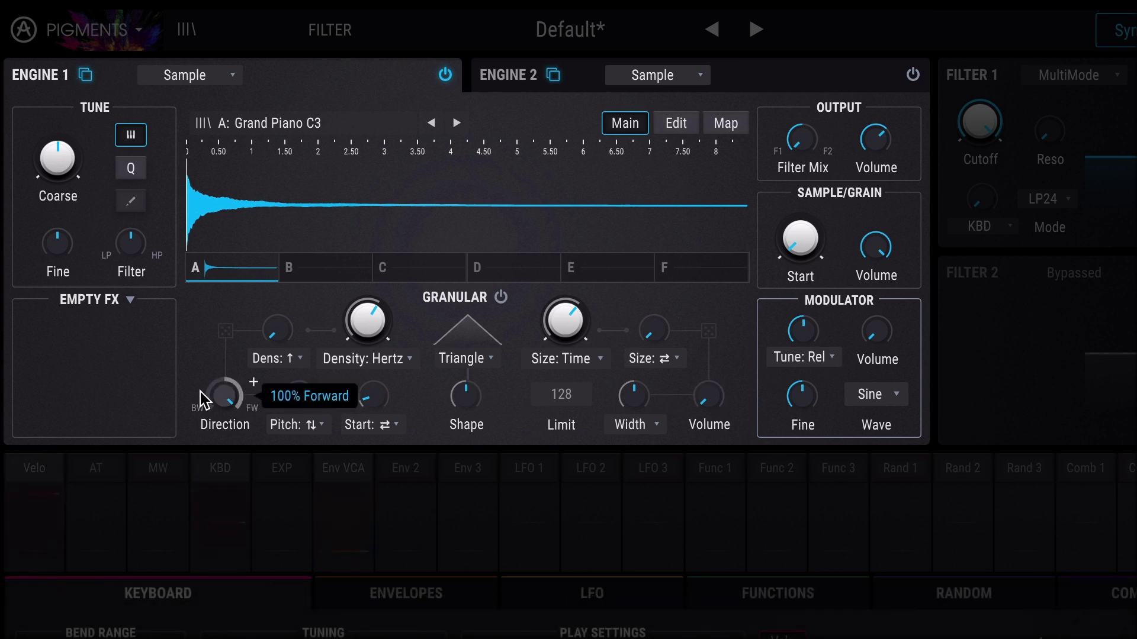
# Load the Marimba C1 sample from the Bells & Mallets category into sample slot A
pyautogui.click(330, 120)
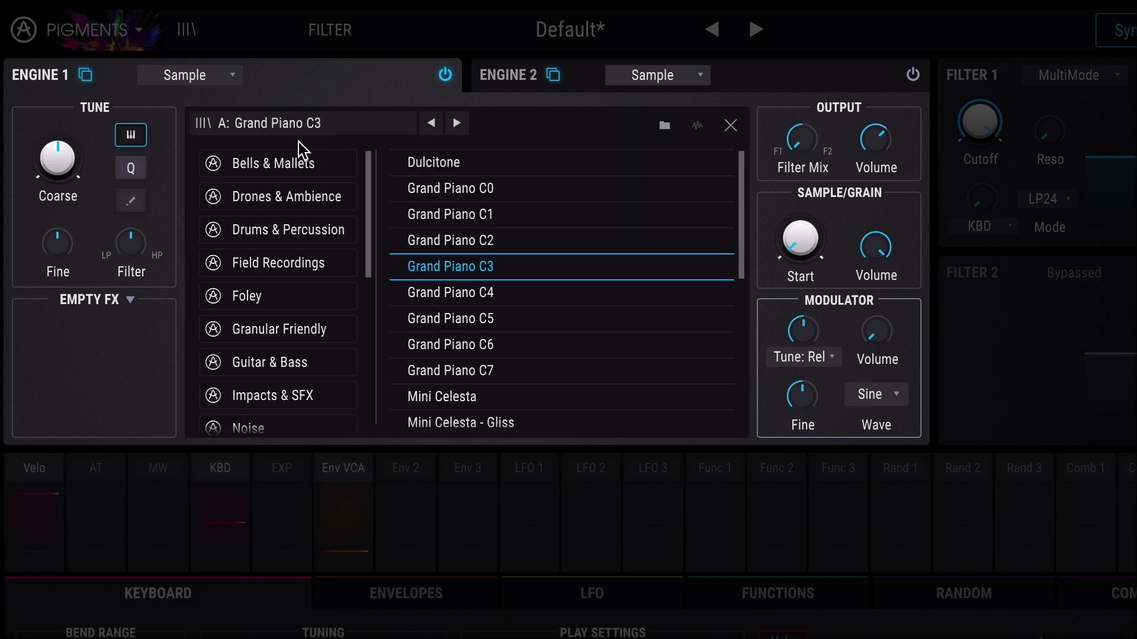
pyautogui.click(279, 162)
pyautogui.click(500, 273)
pyautogui.click(472, 265)
# Load the Marimba C2 sample from Bells & Mallets into sample slot B
pyautogui.click(286, 261)
pyautogui.click(290, 124)
pyautogui.click(482, 296)
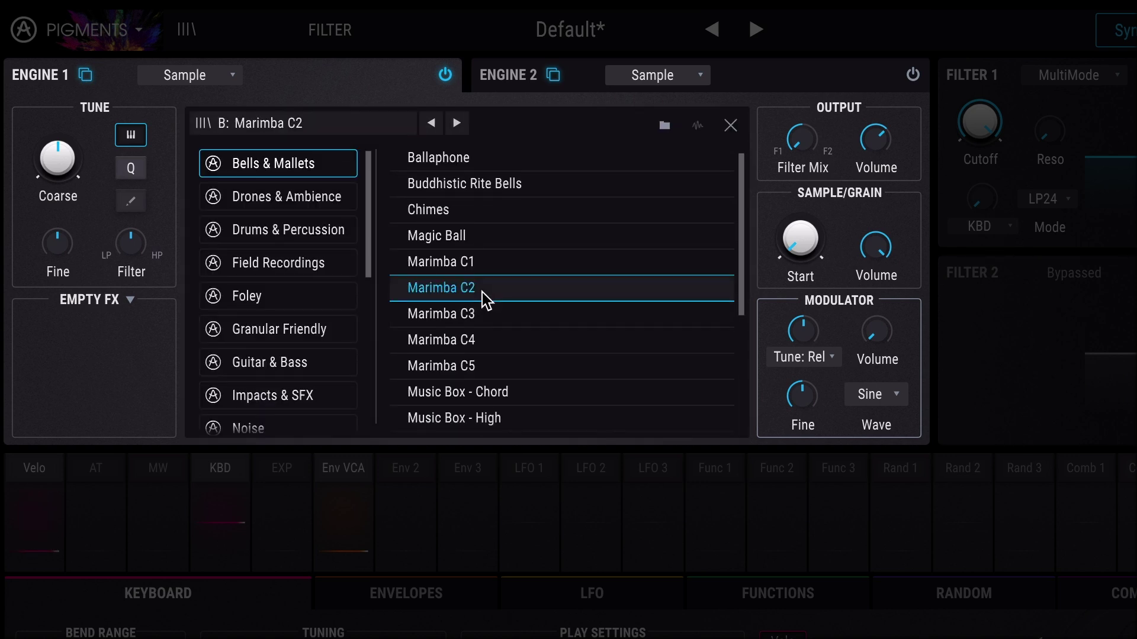
pyautogui.click(481, 296)
# Load the Marimba C3 sample from Bells & Mallets into sample slot C
pyautogui.click(417, 270)
pyautogui.click(287, 128)
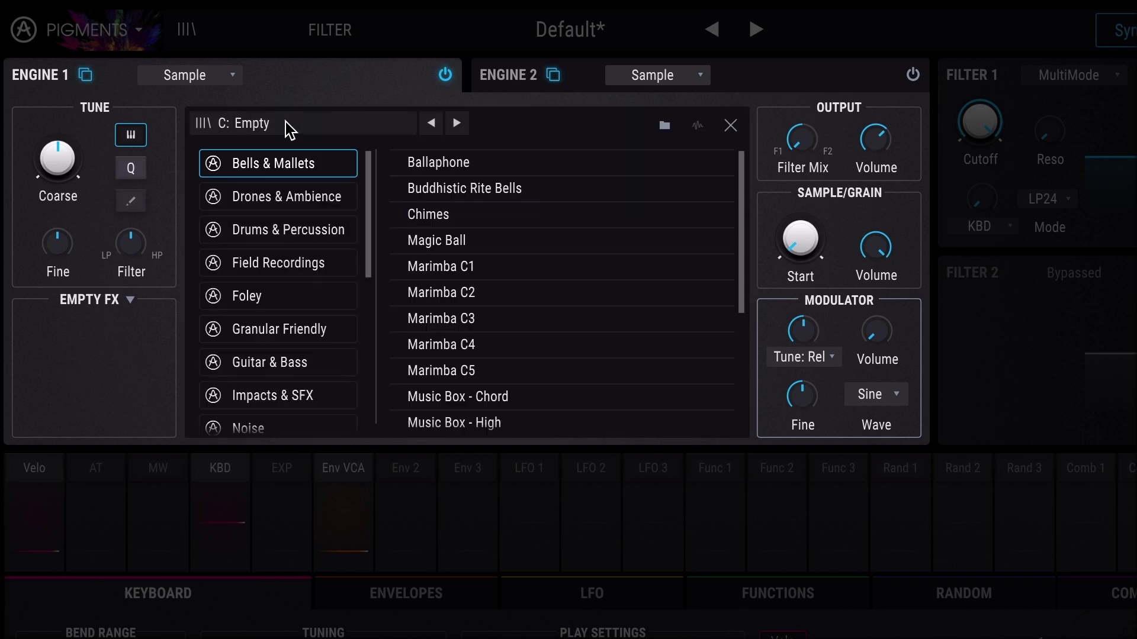
pyautogui.click(522, 316)
pyautogui.click(522, 317)
# Load the Marimba C4 sample from Bells & Mallets into sample slot D
pyautogui.click(535, 273)
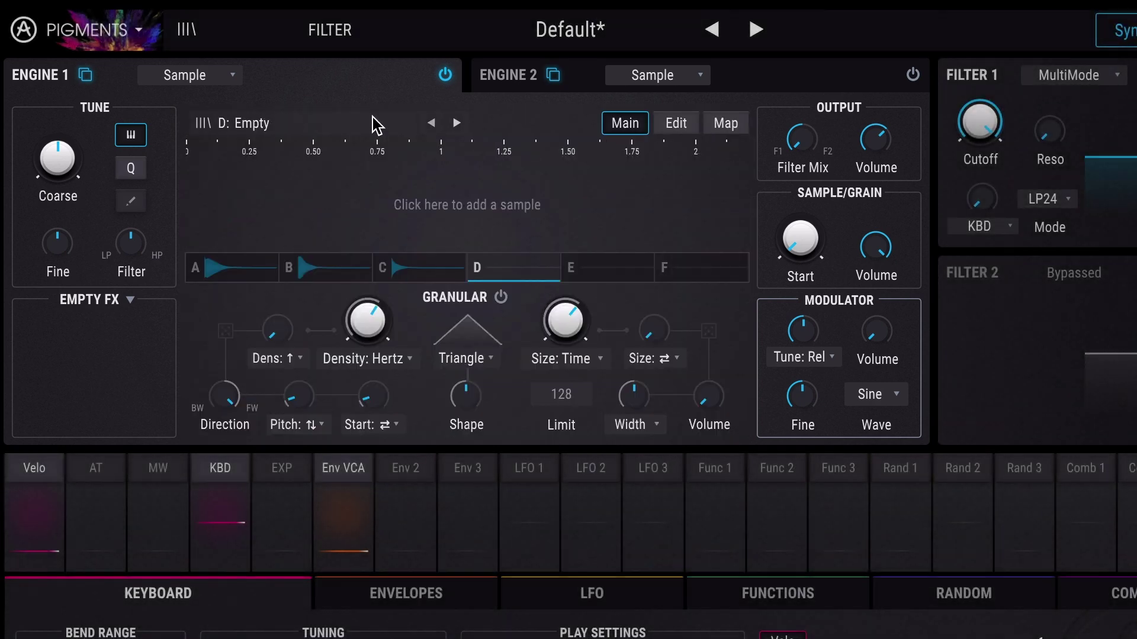
pyautogui.click(248, 122)
pyautogui.click(511, 348)
pyautogui.click(510, 348)
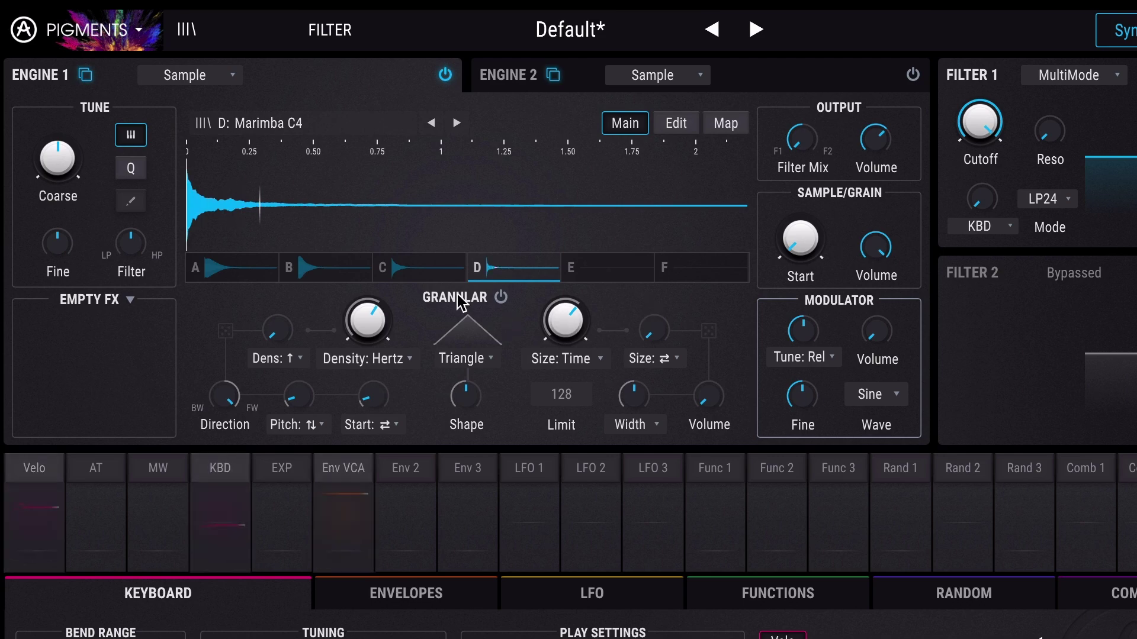
# Examine the contents of sample slots A through F in Engine 1
pyautogui.click(415, 273)
pyautogui.click(323, 271)
pyautogui.click(264, 277)
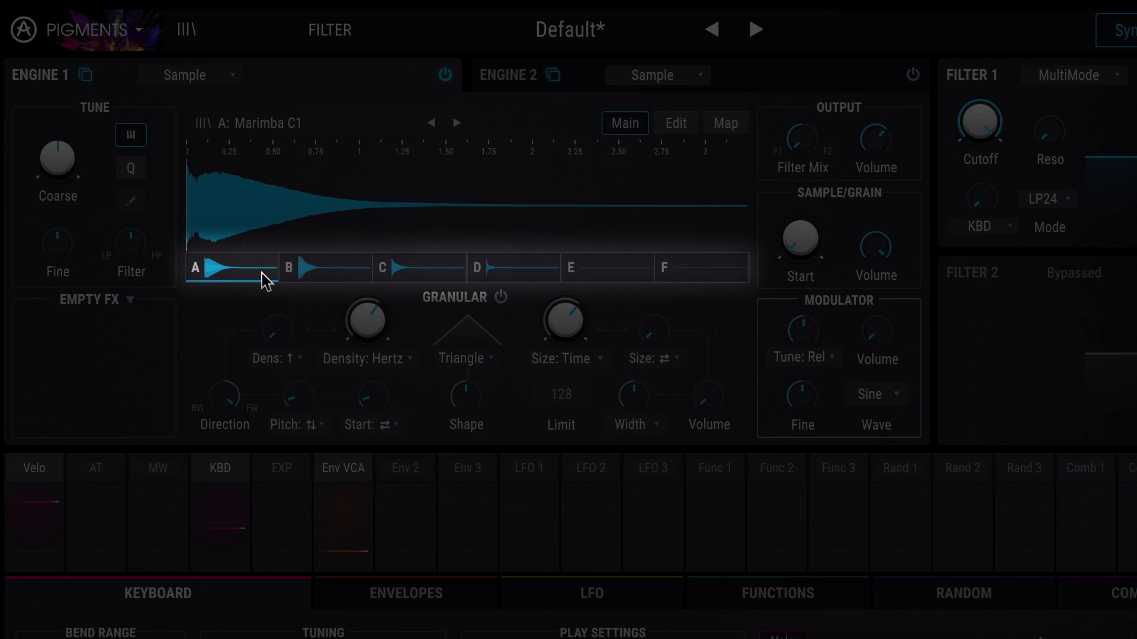
pyautogui.click(304, 270)
pyautogui.click(436, 274)
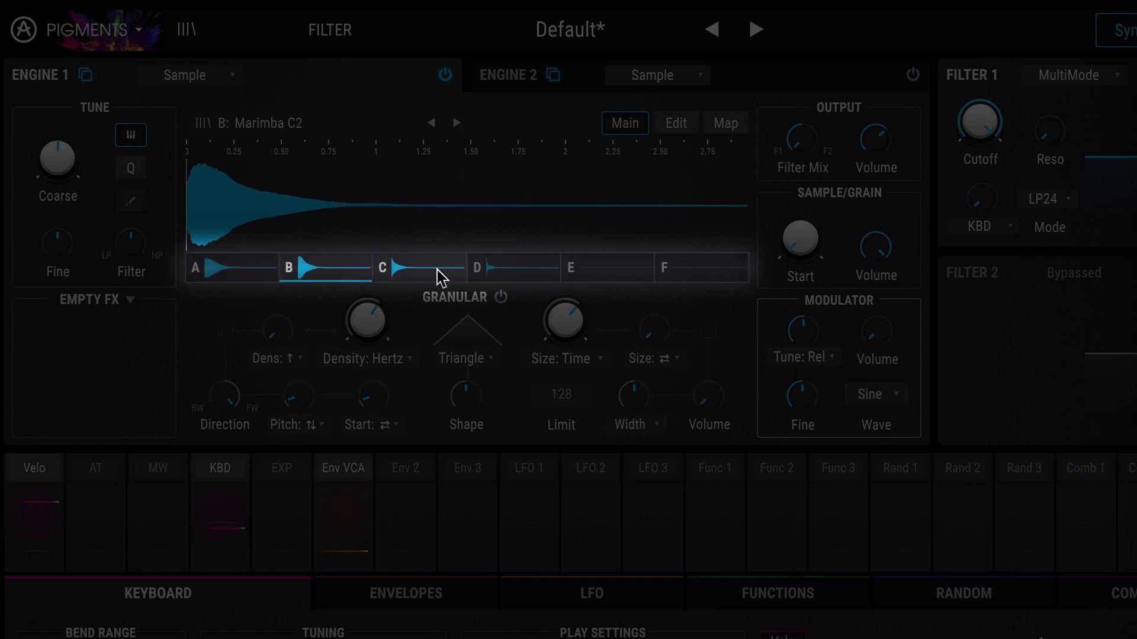
pyautogui.click(513, 272)
pyautogui.click(596, 273)
pyautogui.click(718, 273)
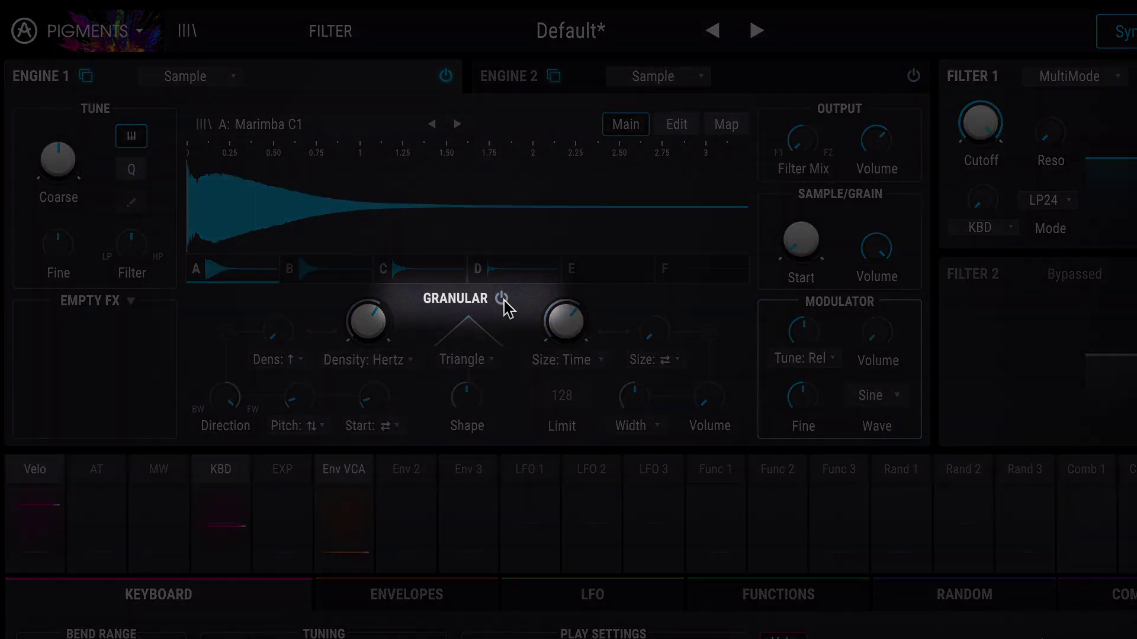
# Turn on the Granular section and give the grains the minimum Shape and a Size of 1000 ms
pyautogui.click(501, 299)
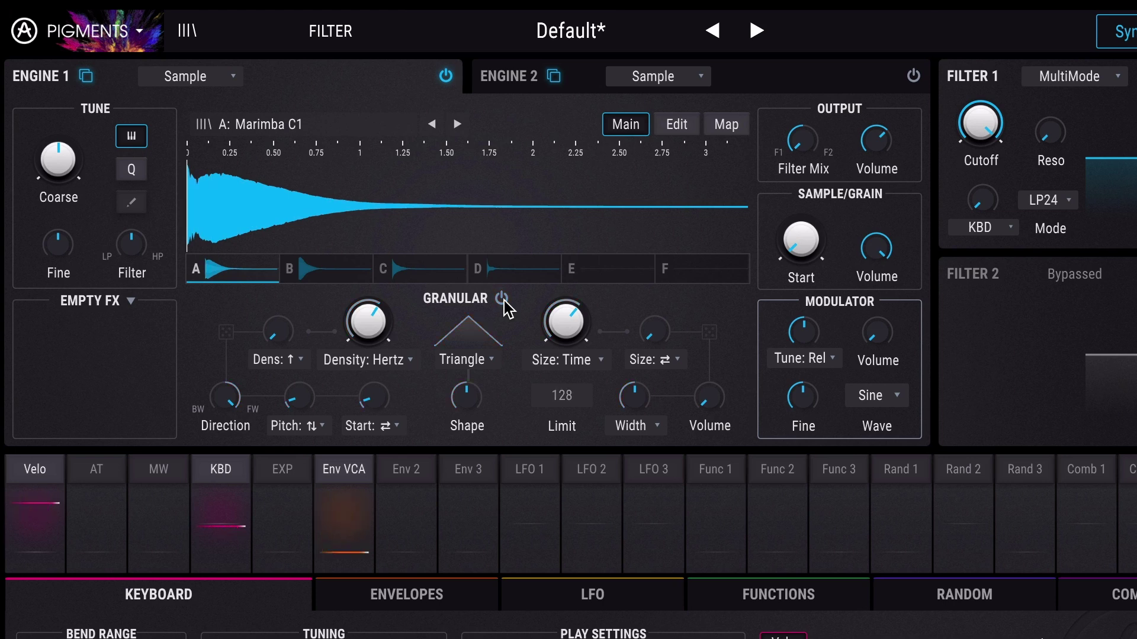
pyautogui.click(502, 299)
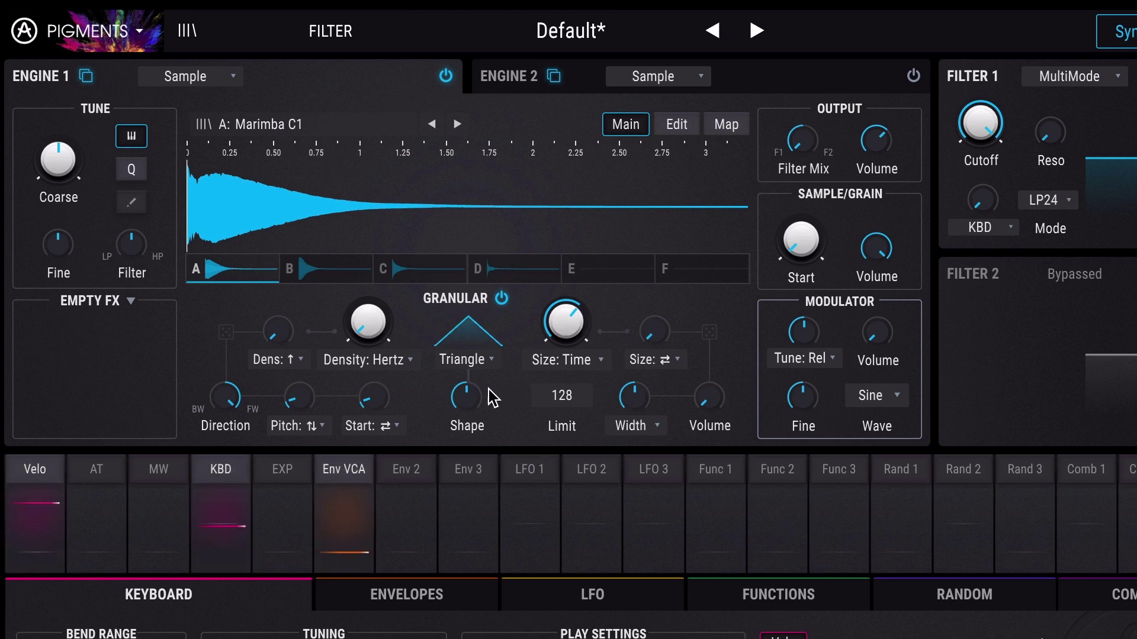
pyautogui.moveTo(467, 397); pyautogui.dragTo(467, 456)
pyautogui.moveTo(573, 317); pyautogui.dragTo(574, 261)
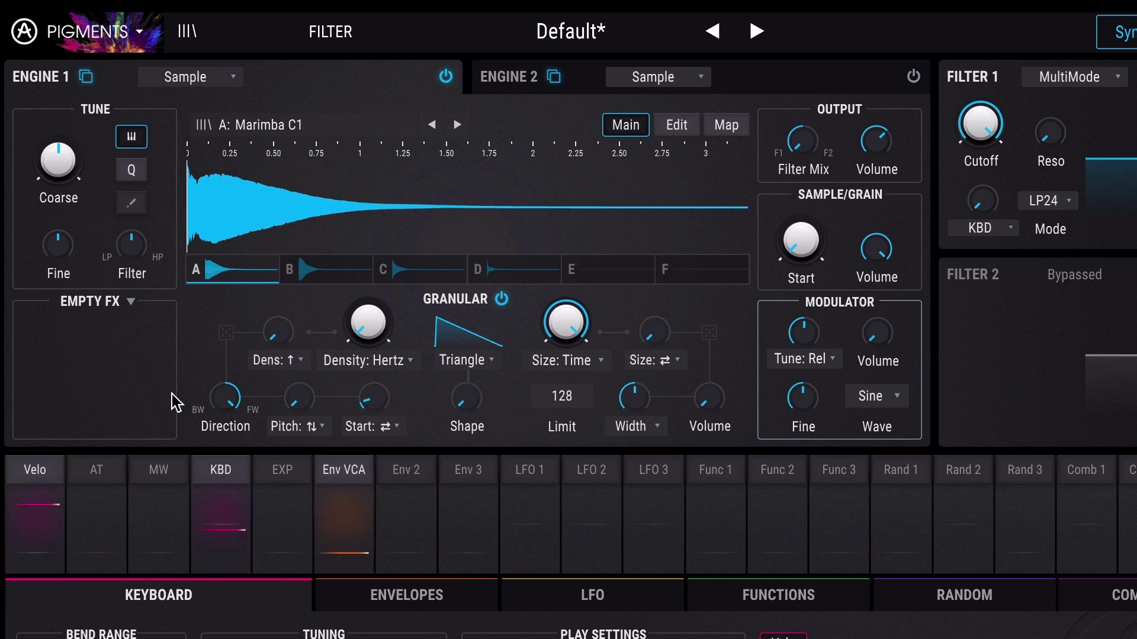
# Try the maximum random pitch dispersion on the grains with the grain density at its minimum
pyautogui.moveTo(306, 407)
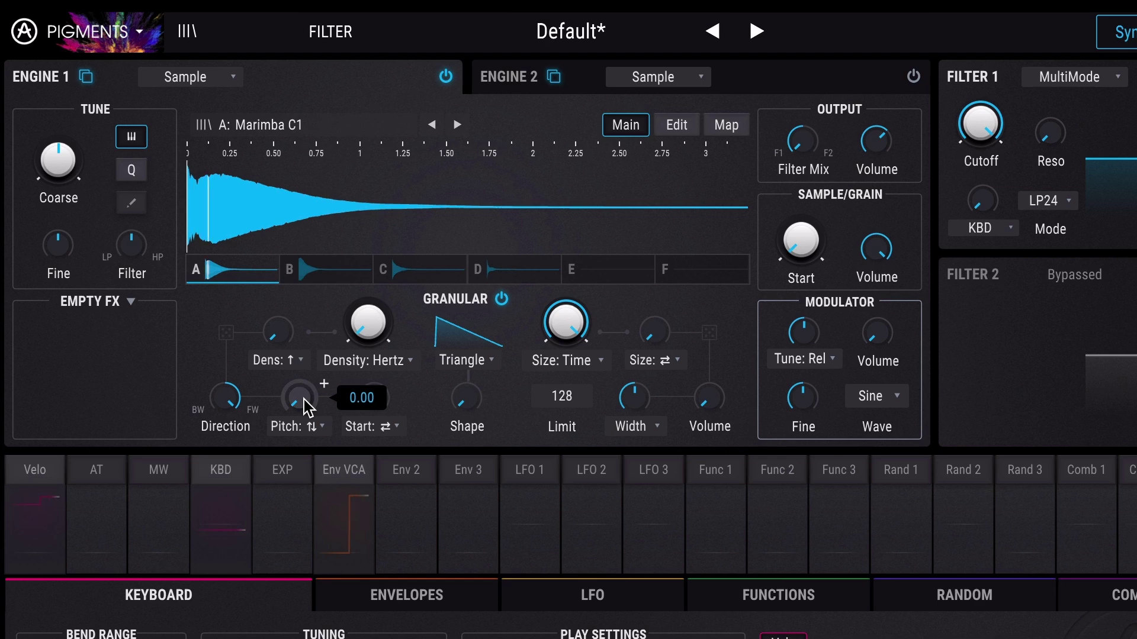
pyautogui.moveTo(367, 323); pyautogui.dragTo(362, 357)
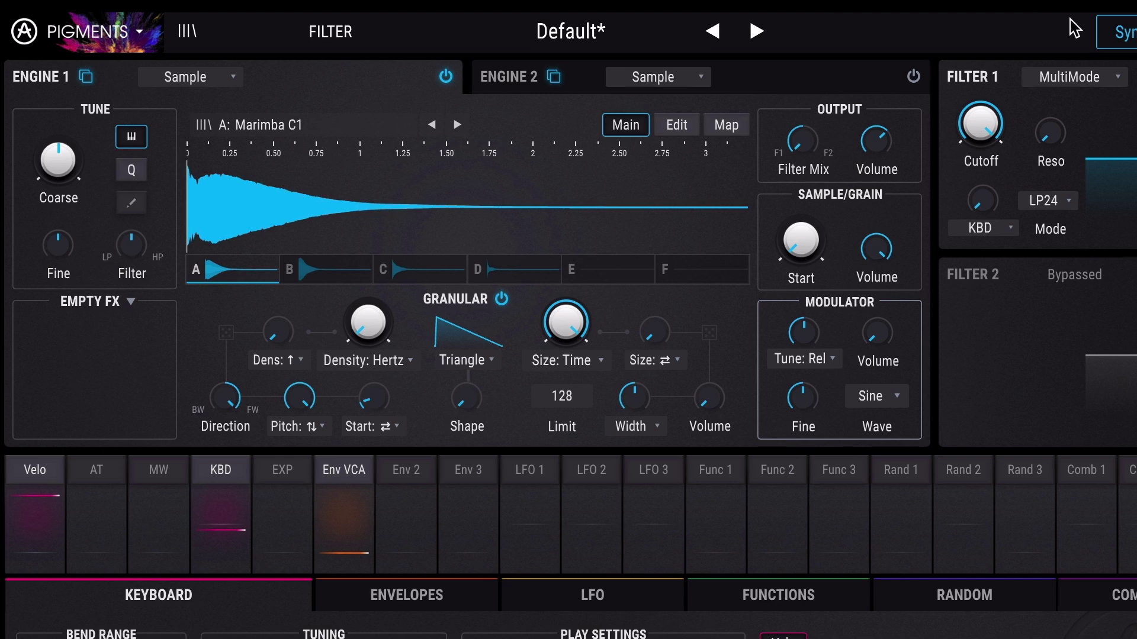
# Examine the available density types and grain size modes
pyautogui.click(384, 359)
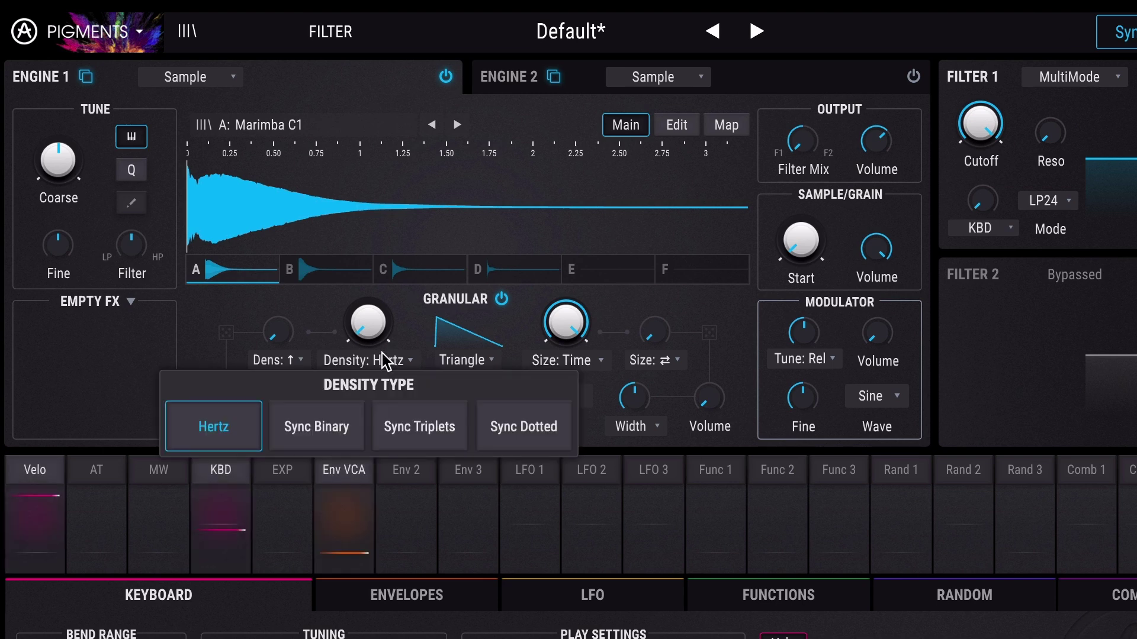
pyautogui.click(462, 360)
pyautogui.click(590, 368)
pyautogui.click(591, 368)
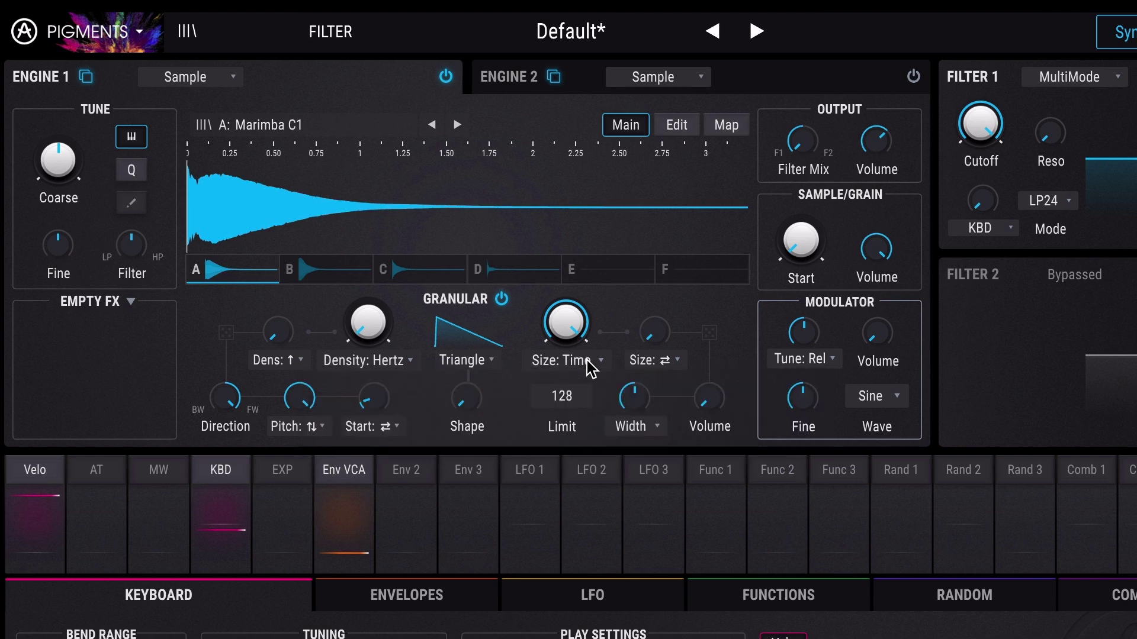
# Try different grain densities in Hertz mode, ending at the minimum density
pyautogui.click(532, 471)
pyautogui.moveTo(349, 318); pyautogui.dragTo(348, 278)
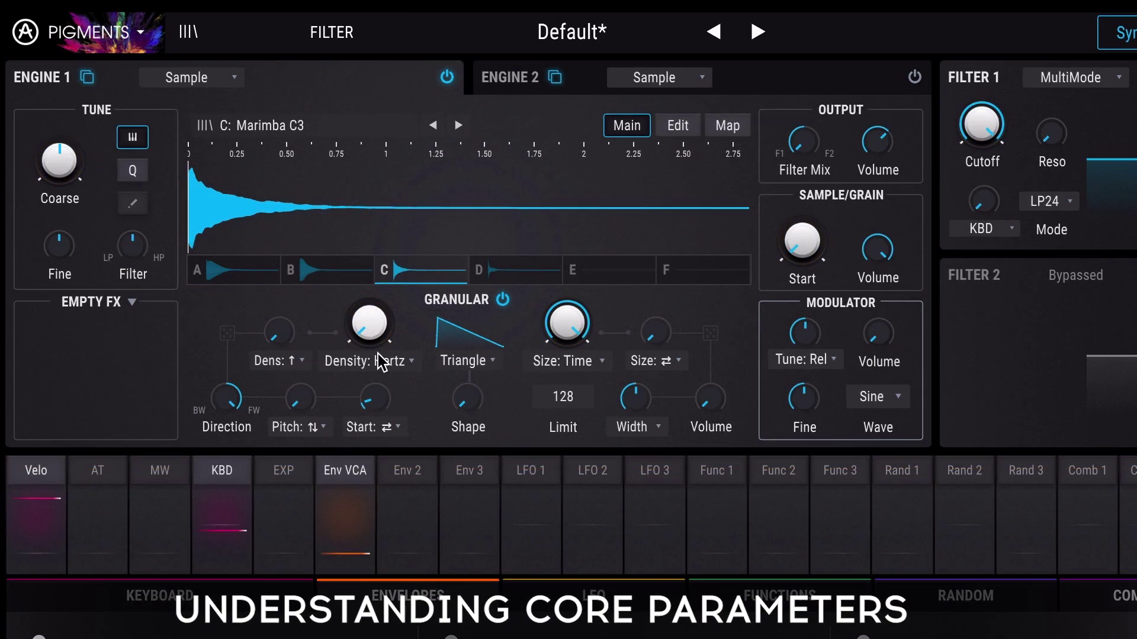
pyautogui.moveTo(369, 322)
pyautogui.mouseDown()
pyautogui.moveTo(369, 334)
pyautogui.moveTo(369, 299)
pyautogui.moveTo(376, 342)
pyautogui.mouseUp()
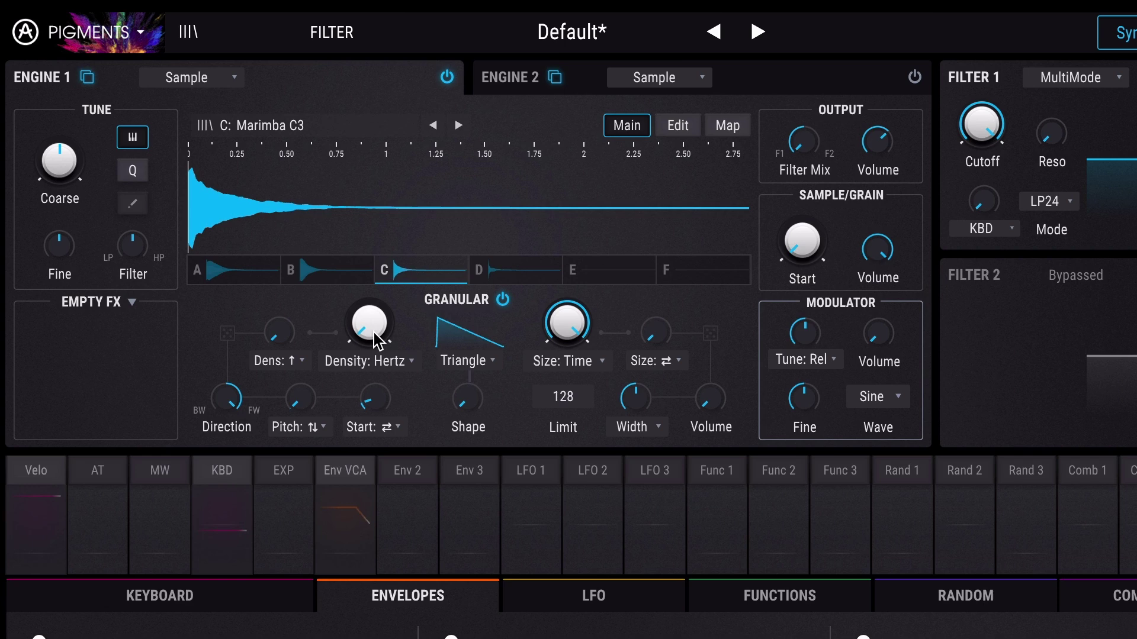
# Set the density type to Sync Dotted with a grain density of 1/8.d
pyautogui.click(365, 363)
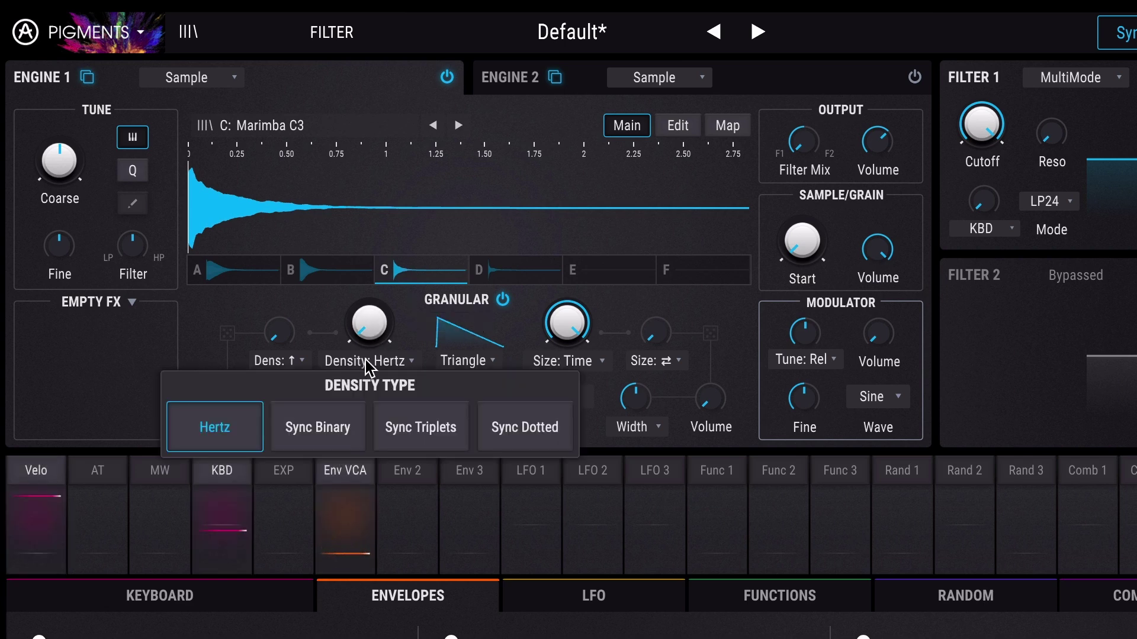
pyautogui.click(519, 435)
pyautogui.moveTo(382, 332)
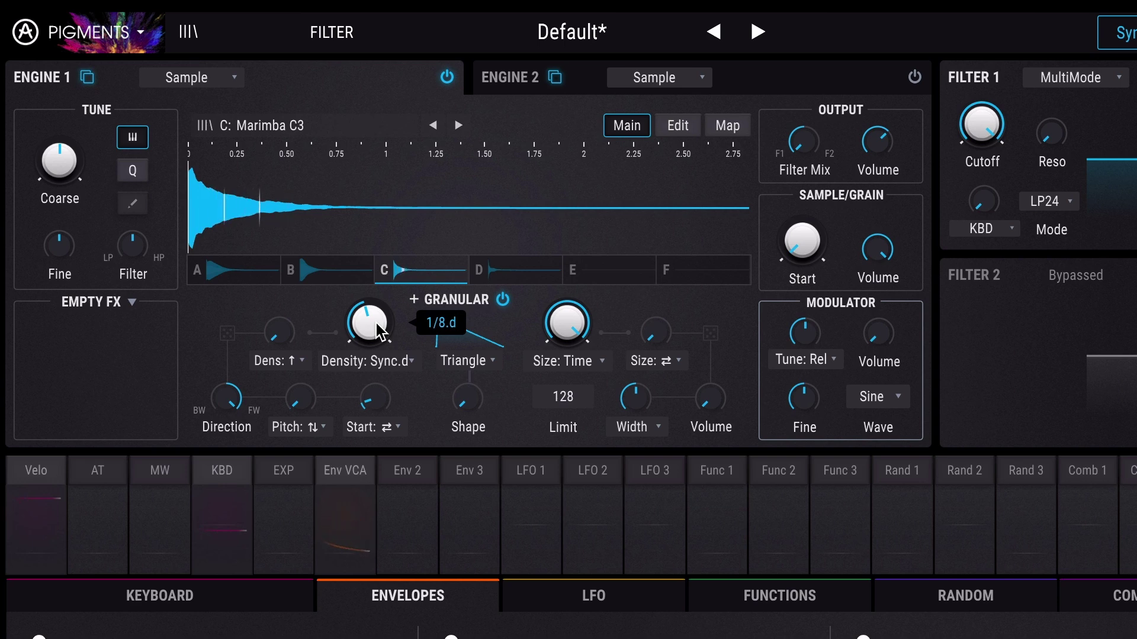
# Examine the random dispersion options for grain density, size, start and pitch
pyautogui.click(159, 595)
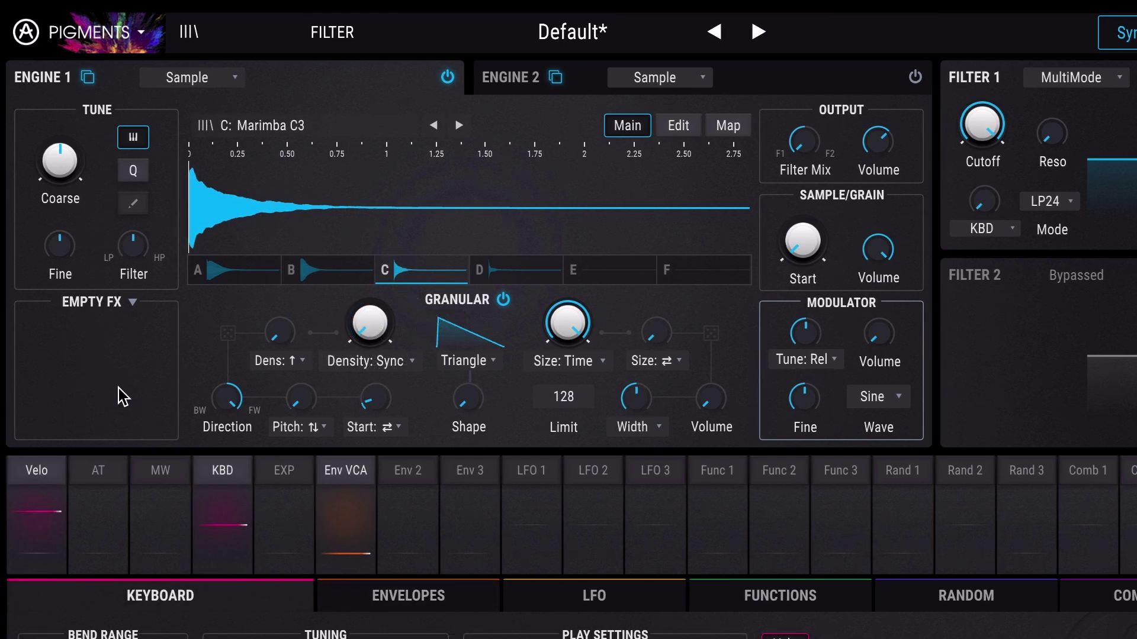
pyautogui.click(296, 361)
pyautogui.click(296, 364)
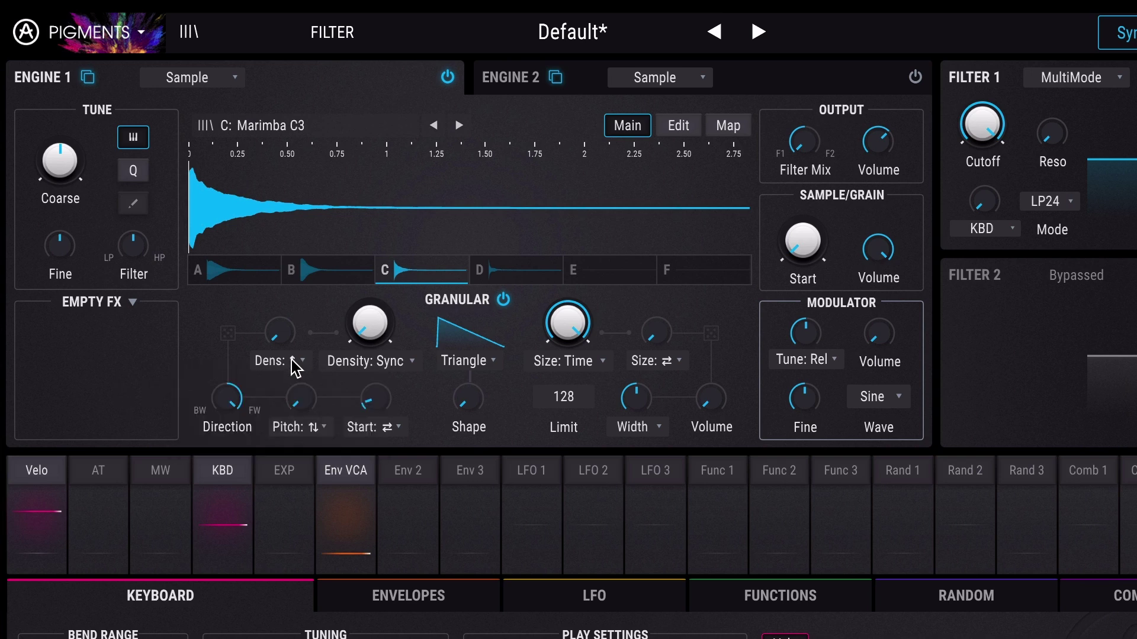
pyautogui.click(659, 365)
pyautogui.click(659, 364)
pyautogui.click(377, 428)
pyautogui.click(376, 423)
pyautogui.click(317, 425)
pyautogui.click(318, 428)
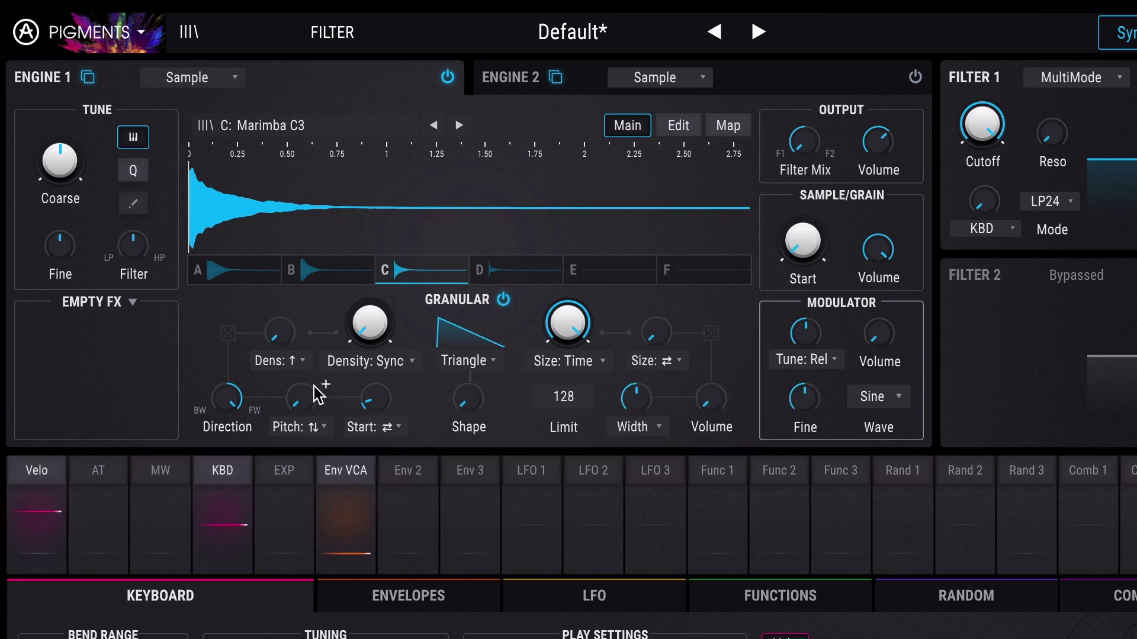
# Choose Denser as the random density dispersion and try its amount while raising the synced grain density
pyautogui.click(288, 362)
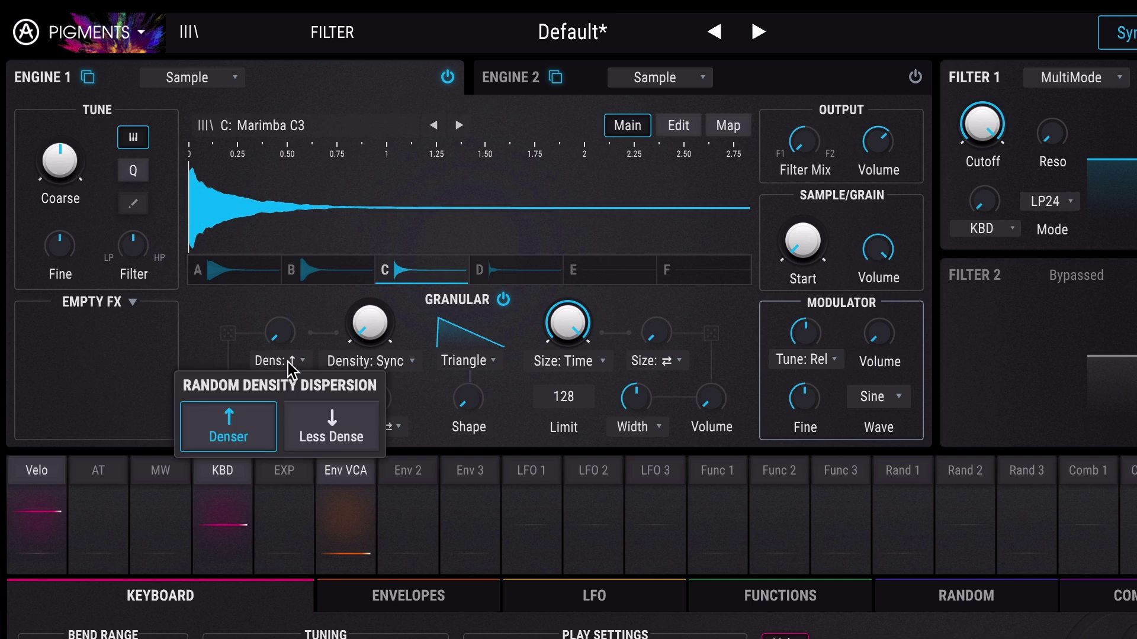
pyautogui.click(223, 439)
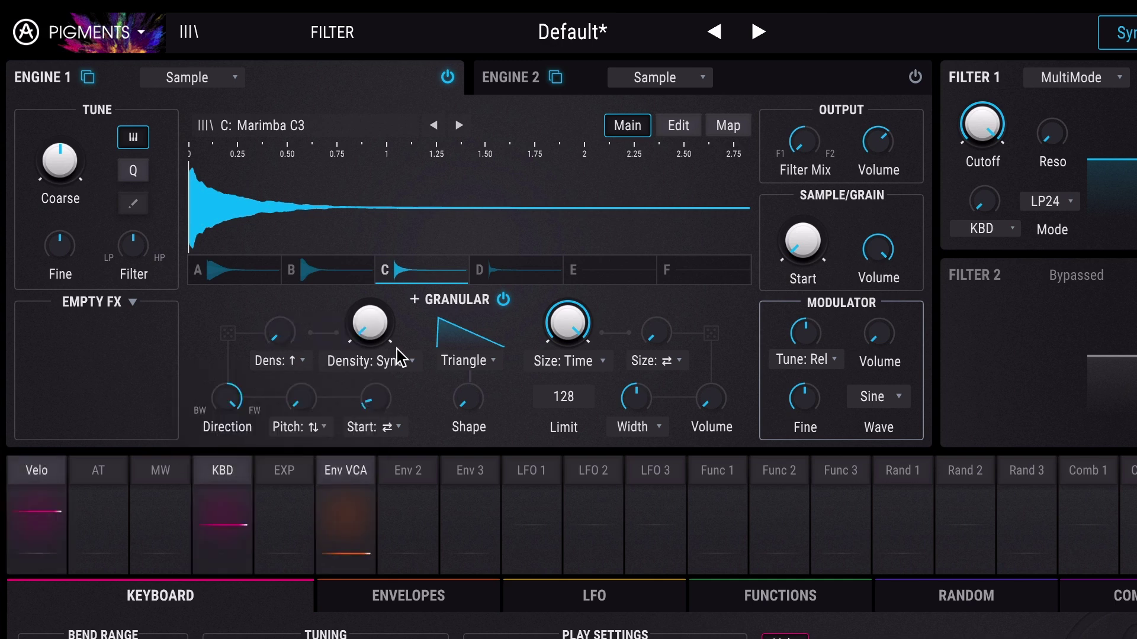
pyautogui.moveTo(369, 324)
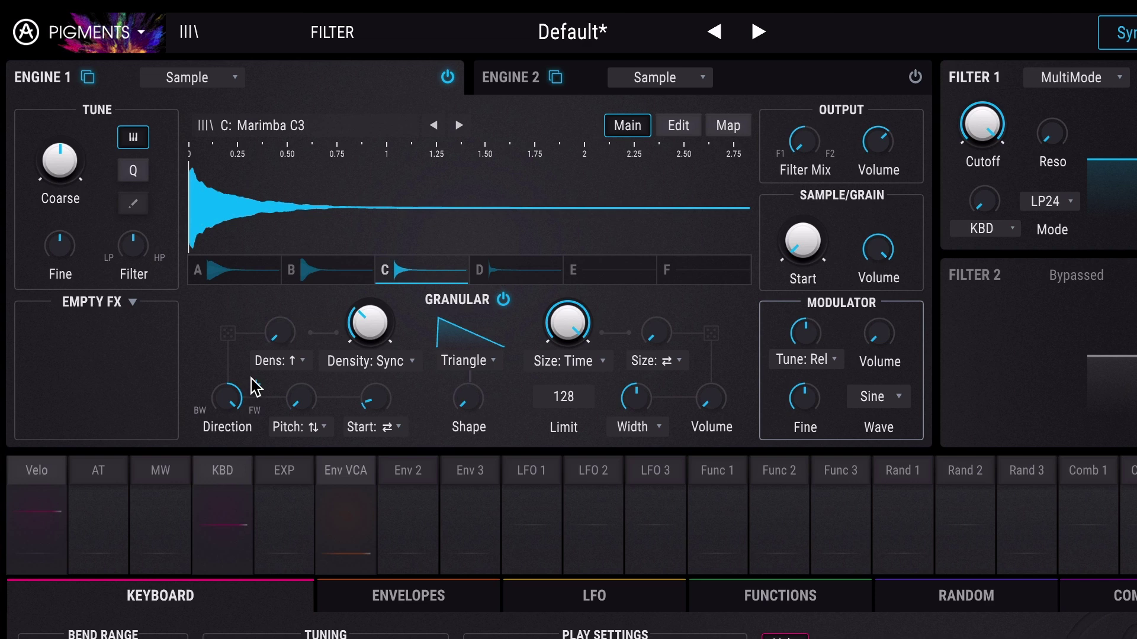
pyautogui.moveTo(281, 329); pyautogui.dragTo(305, 318)
pyautogui.moveTo(370, 343); pyautogui.dragTo(368, 308)
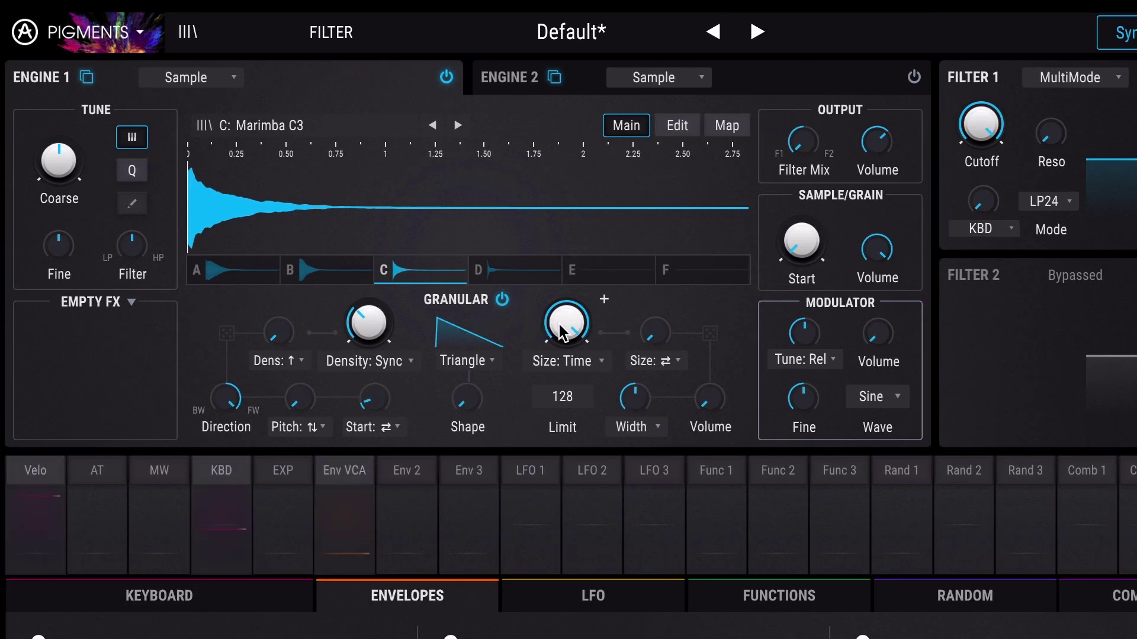
# Try shorter grain sizes in Time mode and return the size to 1000 ms
pyautogui.moveTo(567, 310)
pyautogui.mouseDown()
pyautogui.moveTo(567, 350)
pyautogui.moveTo(567, 308)
pyautogui.mouseUp()
pyautogui.click(554, 363)
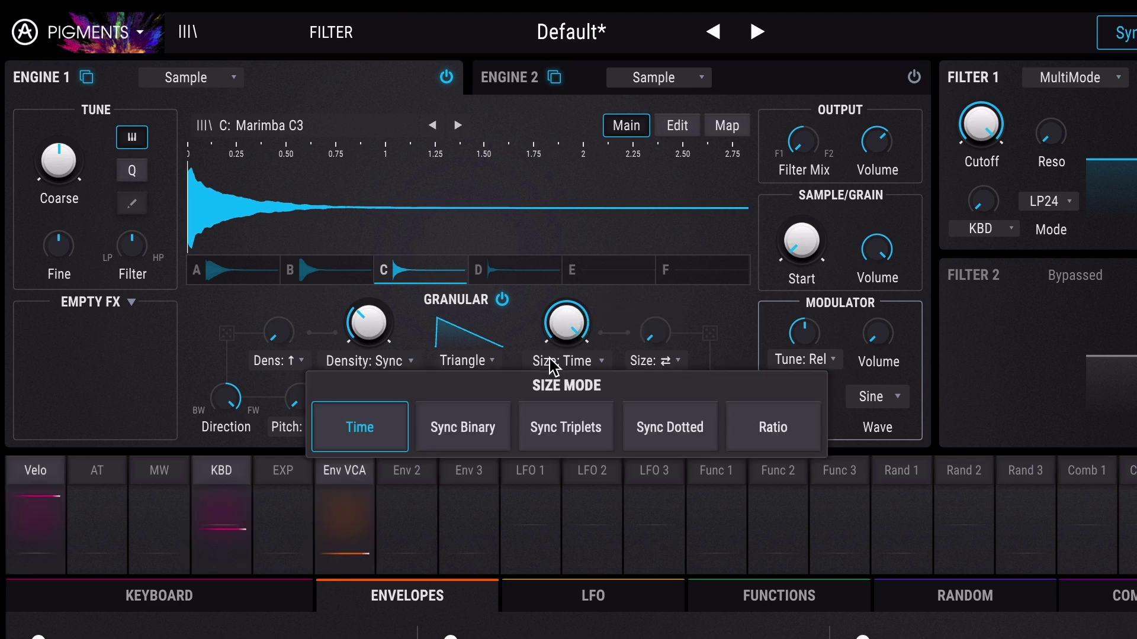
pyautogui.click(357, 425)
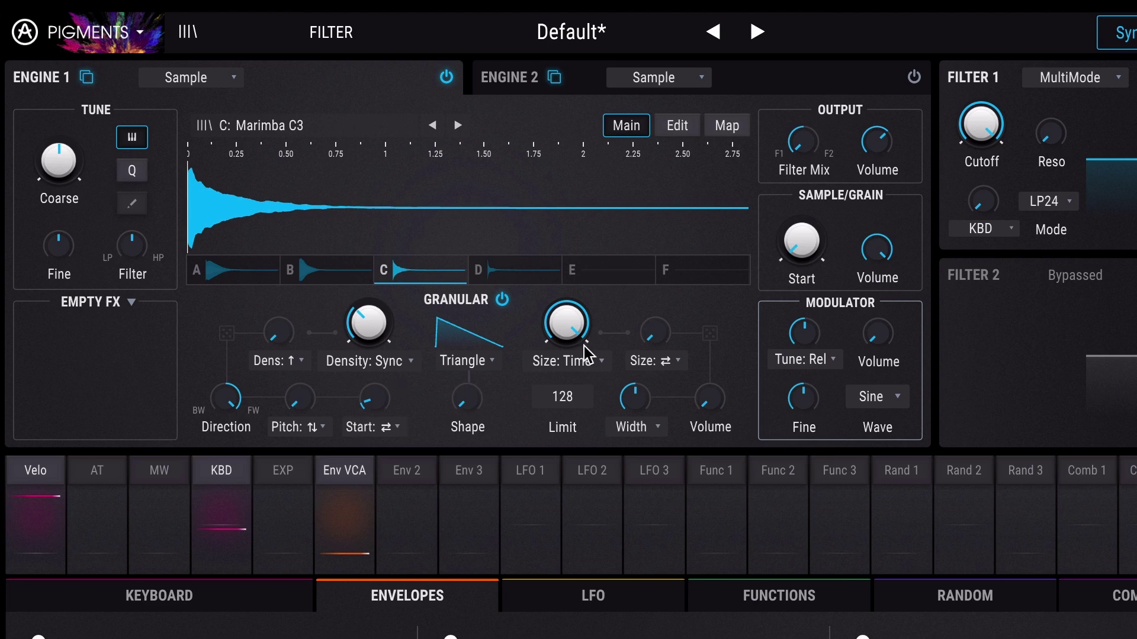
pyautogui.moveTo(580, 323)
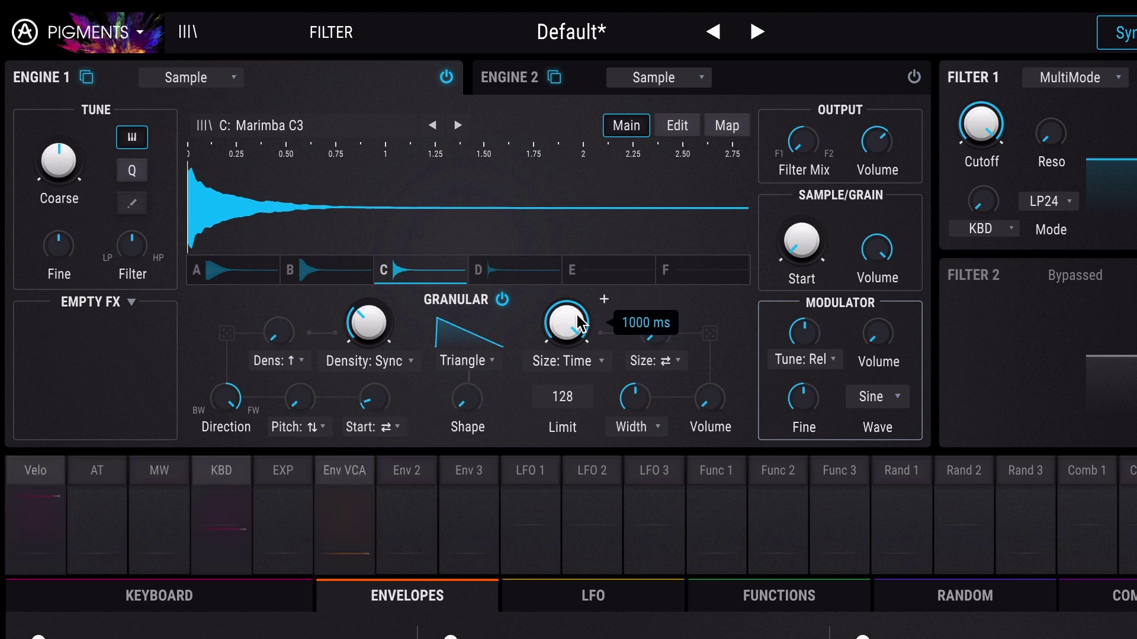
pyautogui.moveTo(581, 323); pyautogui.dragTo(581, 372)
pyautogui.doubleClick(566, 322)
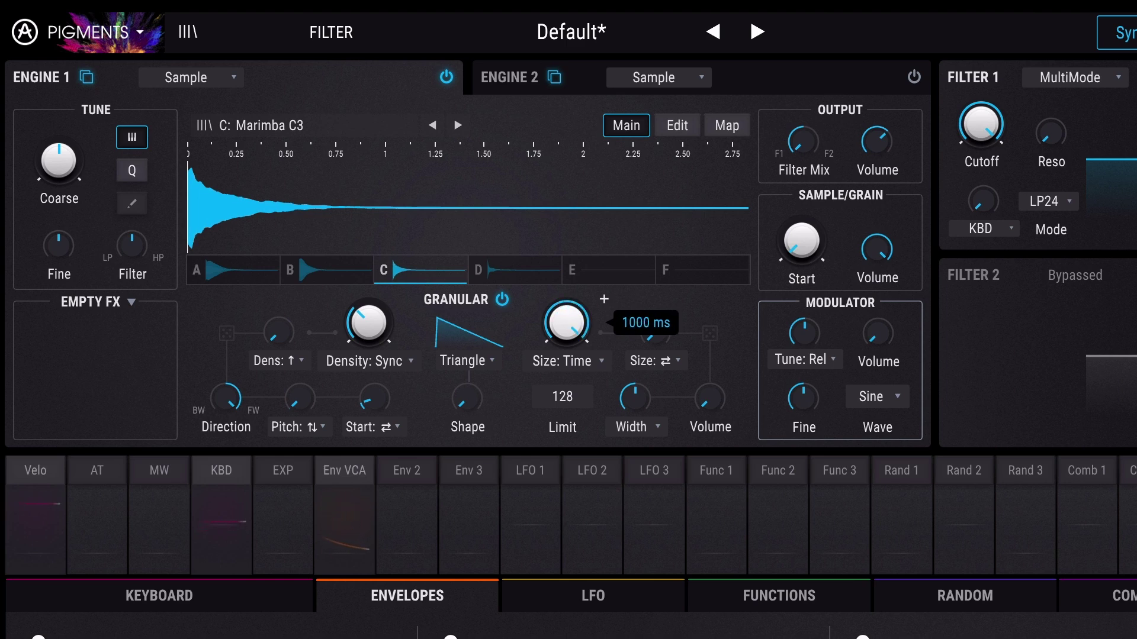
# Switch the grain size mode to Sync and set the random size dispersion to 0.732 in the Both direction
pyautogui.click(559, 362)
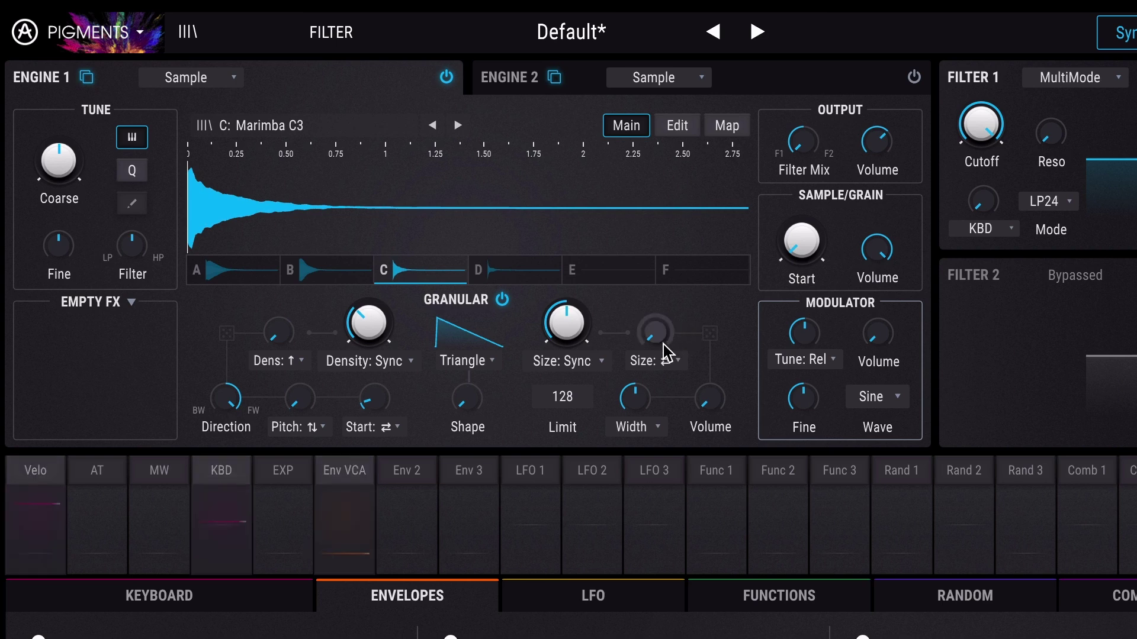
pyautogui.click(661, 362)
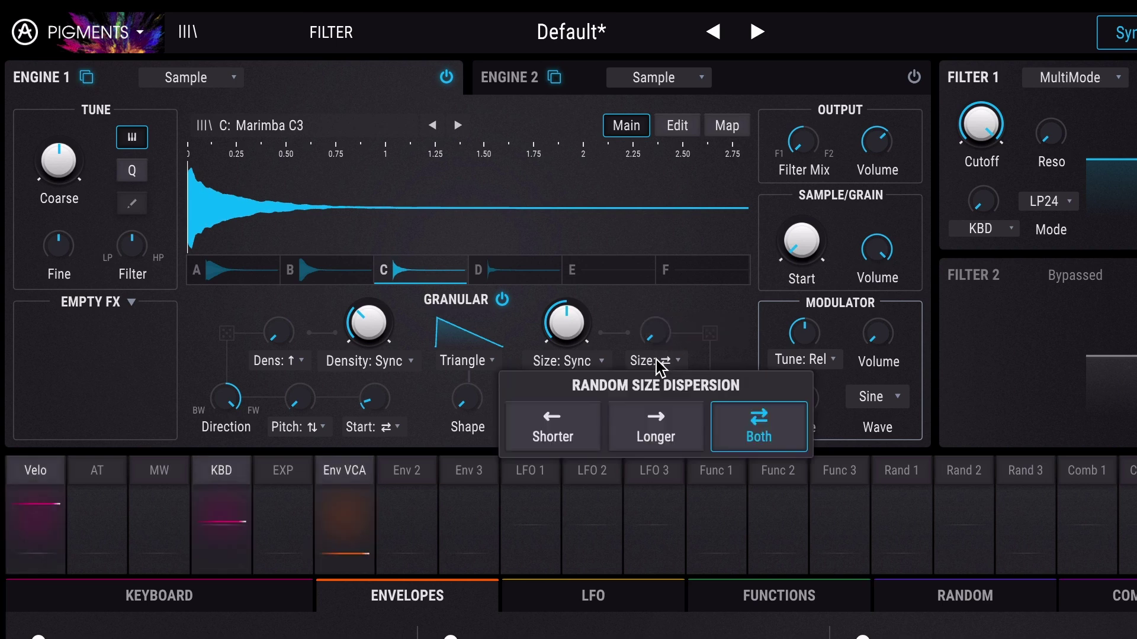
pyautogui.click(753, 438)
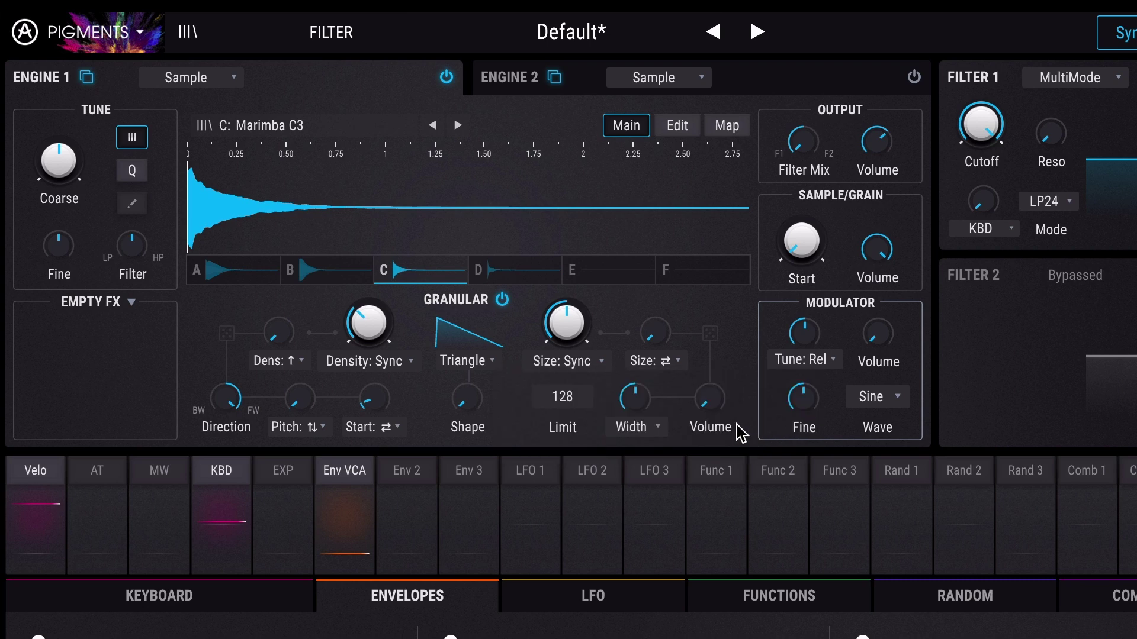
pyautogui.moveTo(674, 333); pyautogui.dragTo(680, 317)
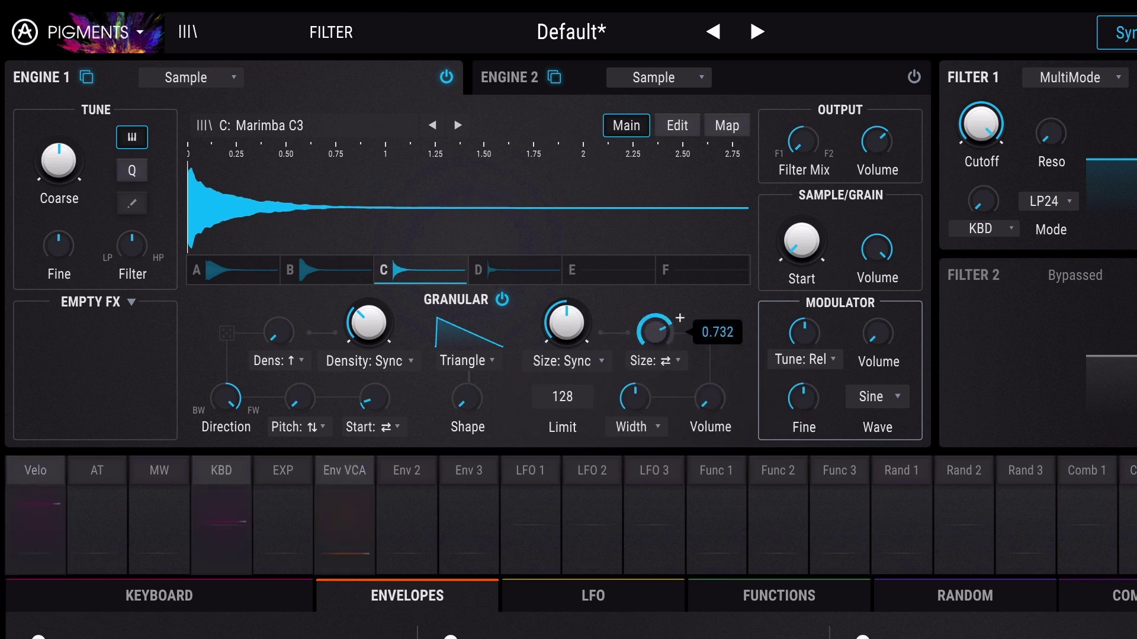
pyautogui.moveTo(661, 332); pyautogui.dragTo(661, 333)
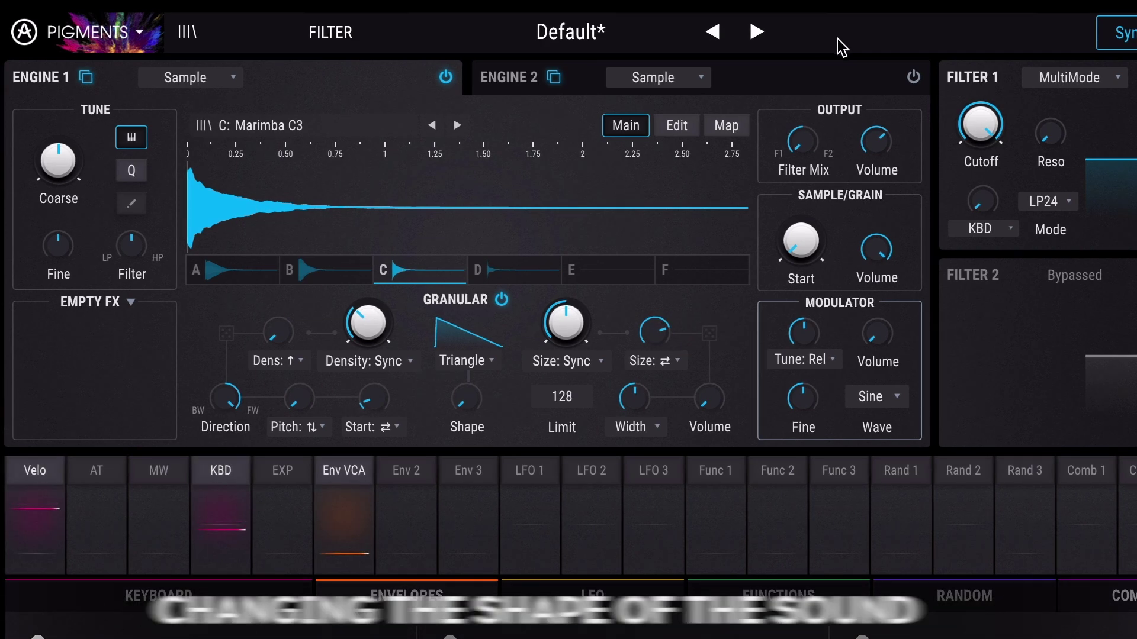
# Set the grain envelope shape to Expodec and raise its Shape amount to 0.148
pyautogui.click(476, 362)
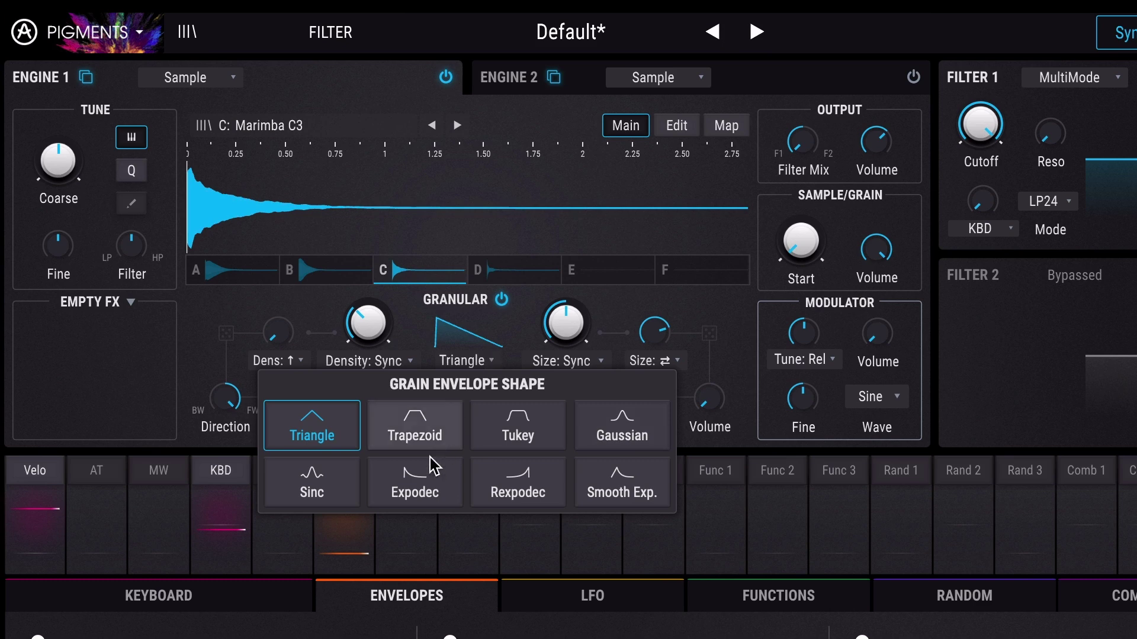
pyautogui.click(415, 490)
pyautogui.moveTo(485, 413)
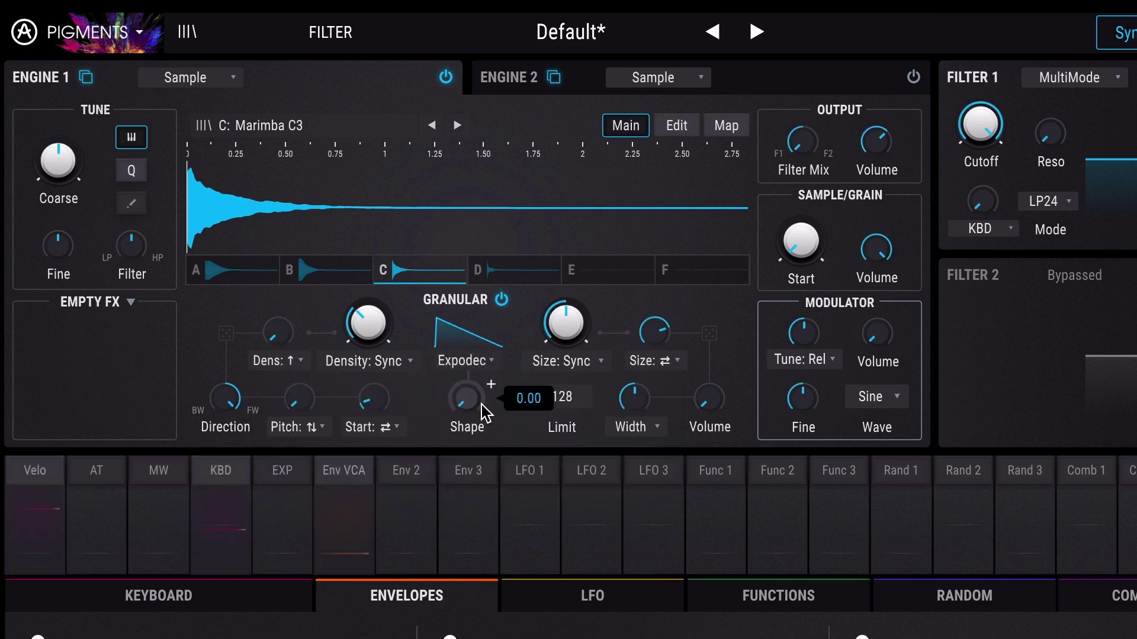
pyautogui.moveTo(477, 405)
pyautogui.mouseDown()
pyautogui.moveTo(477, 367)
pyautogui.moveTo(477, 392)
pyautogui.mouseUp()
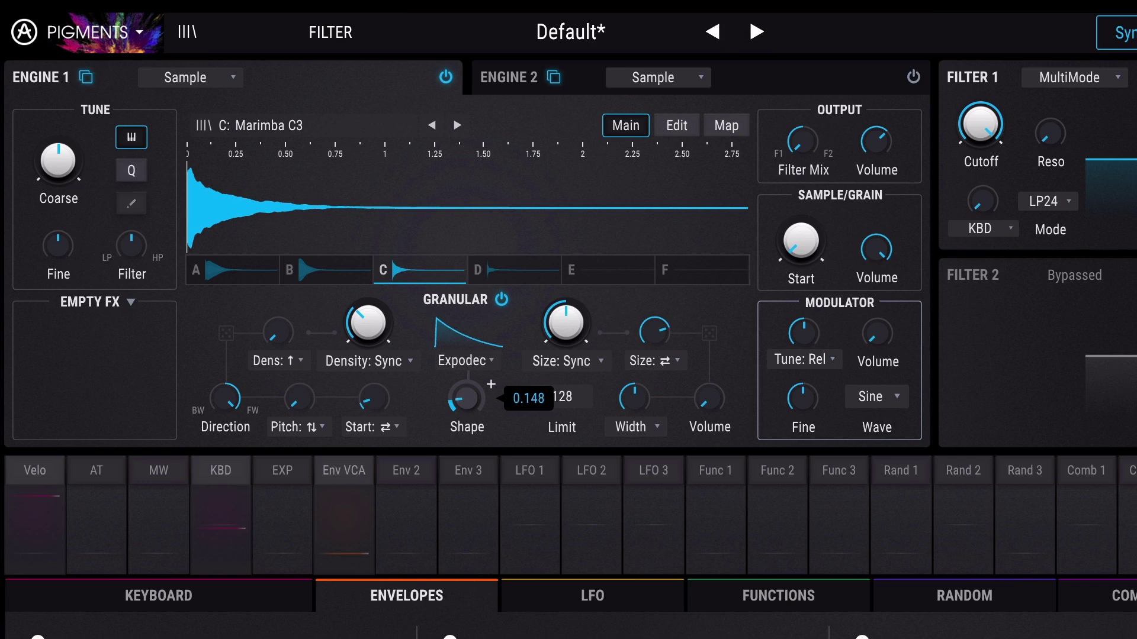
pyautogui.moveTo(477, 392); pyautogui.dragTo(477, 392)
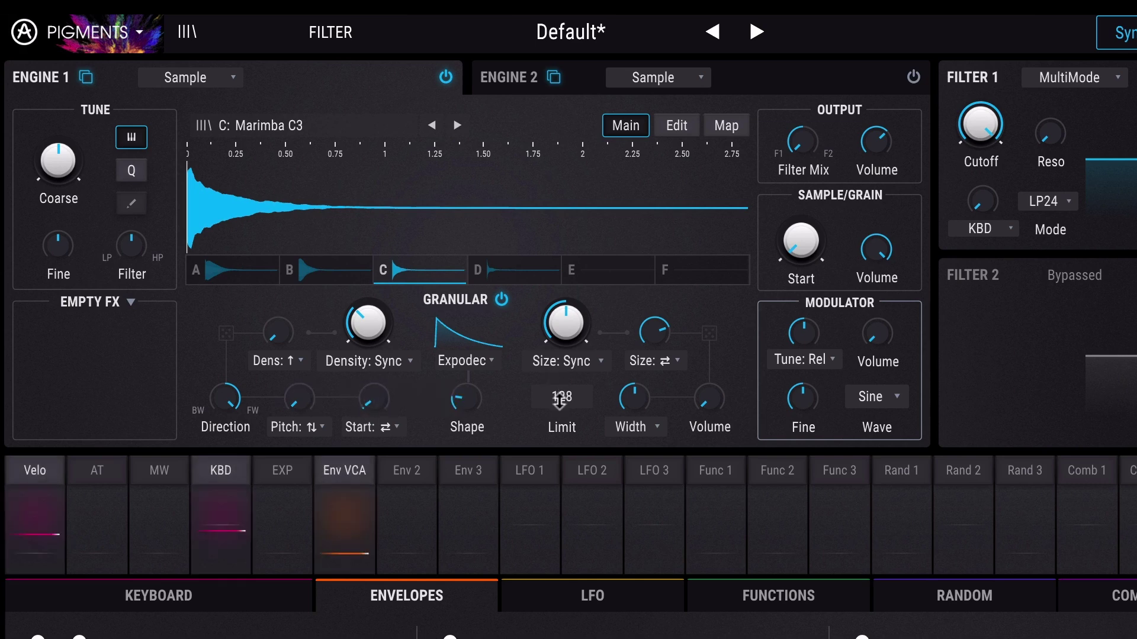
# Try more backward grain playback, including 18% Bwd 82% Fwd, and set the grain direction to 5% Bwd 95% Fwd
pyautogui.moveTo(713, 414)
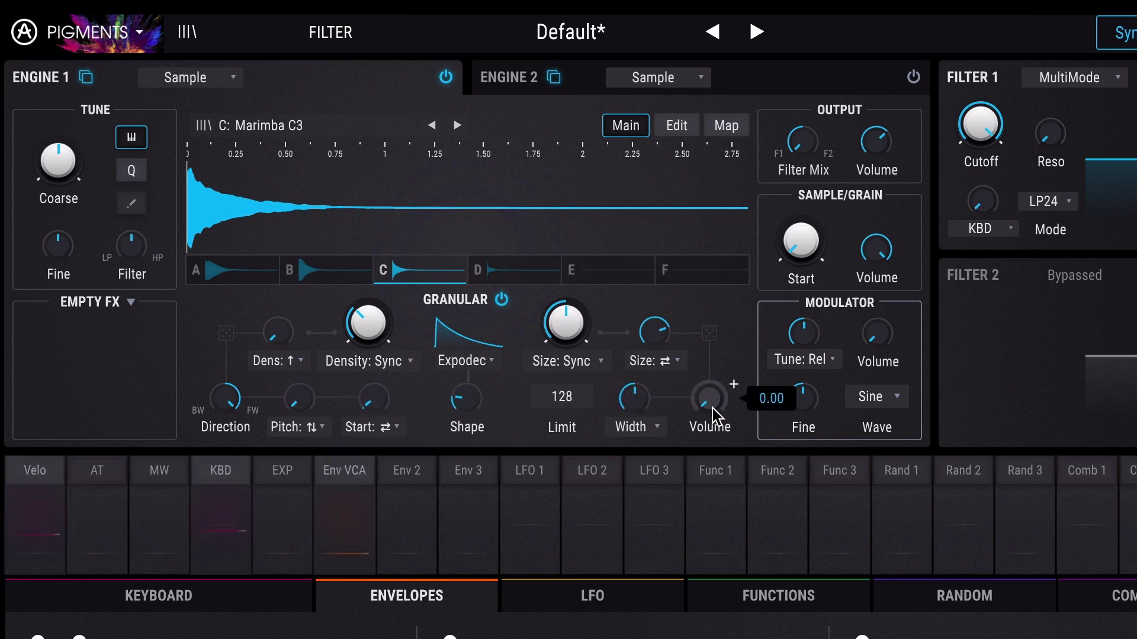
pyautogui.moveTo(218, 406)
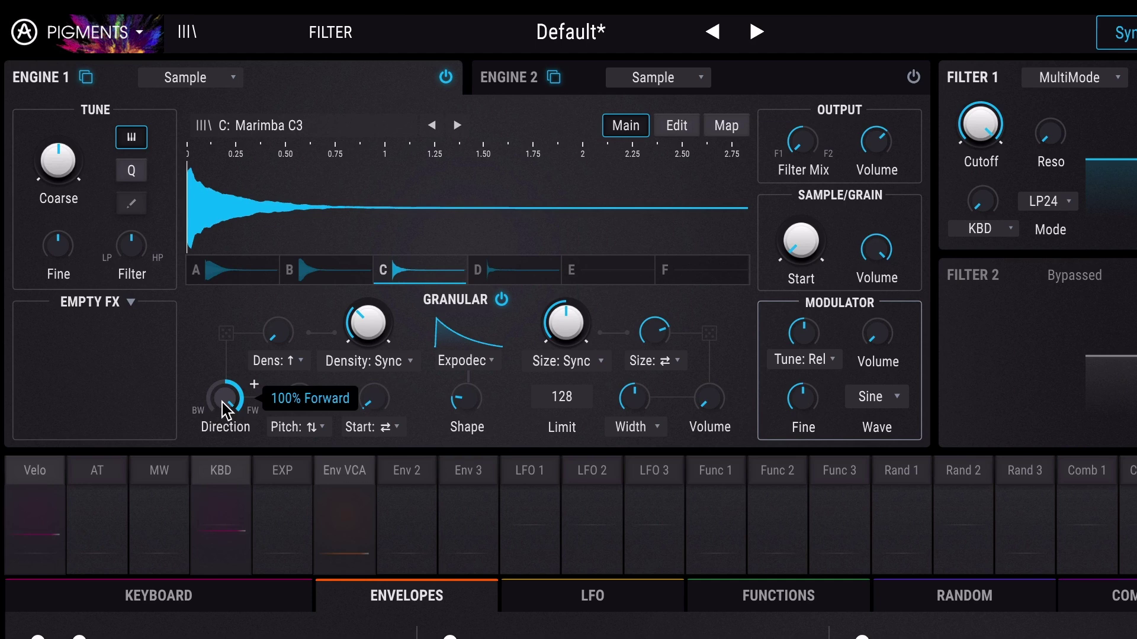
pyautogui.moveTo(222, 402); pyautogui.dragTo(222, 408)
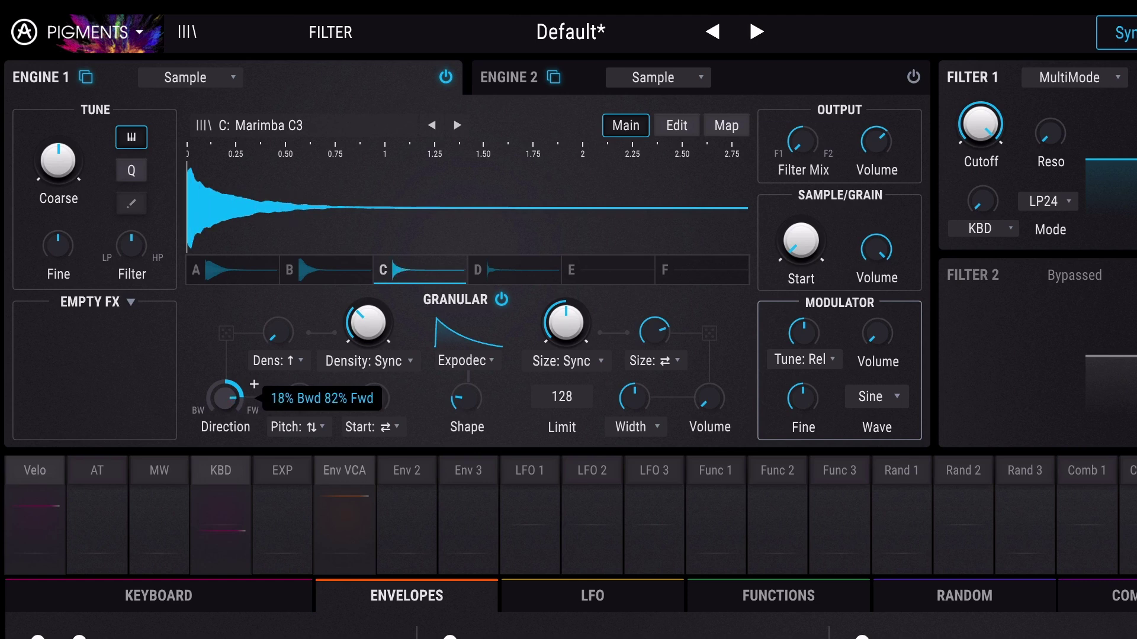
pyautogui.moveTo(222, 408)
pyautogui.mouseDown()
pyautogui.moveTo(224, 429)
pyautogui.moveTo(224, 405)
pyautogui.mouseUp()
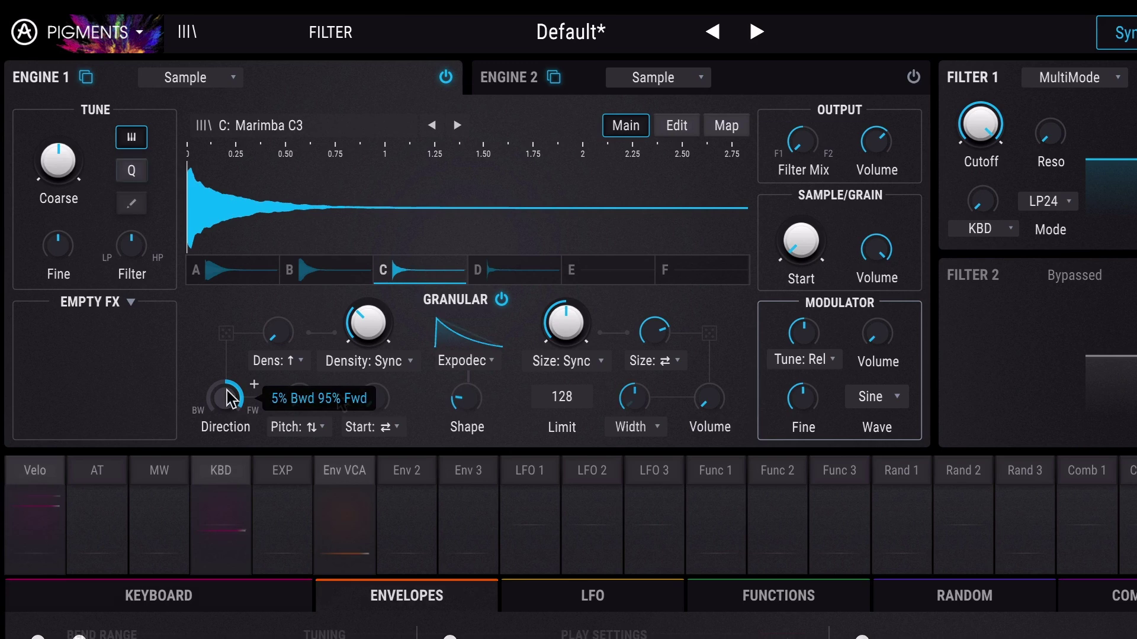
# View the random pitch dispersion options, toggle Engine 1's pitch quantize off and on, and try the random pitch amount
pyautogui.click(307, 428)
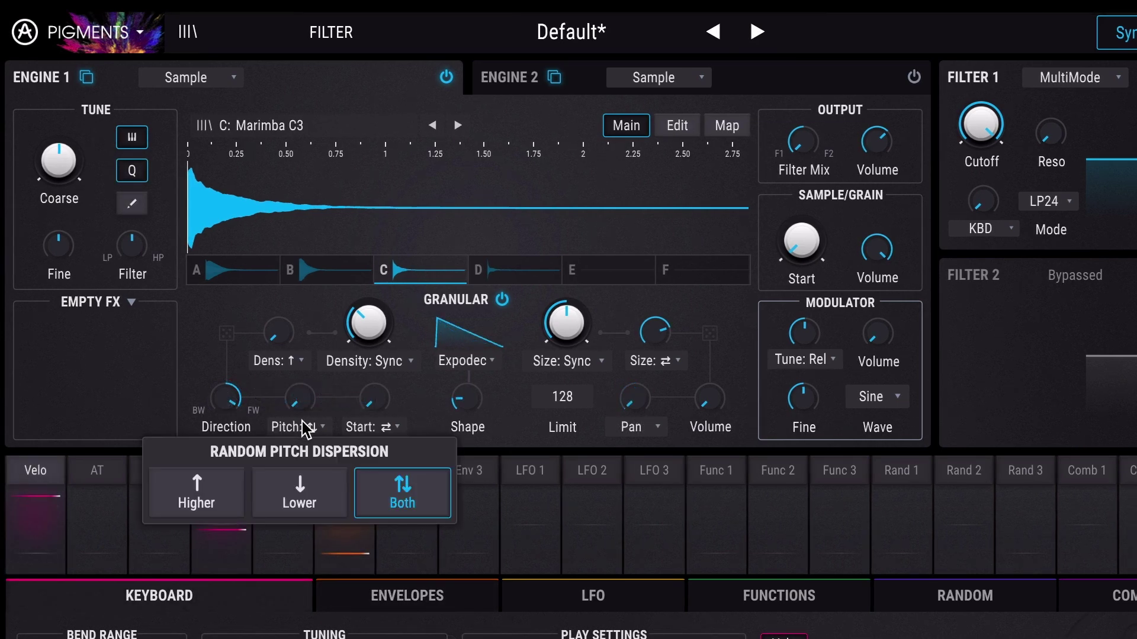
pyautogui.click(302, 431)
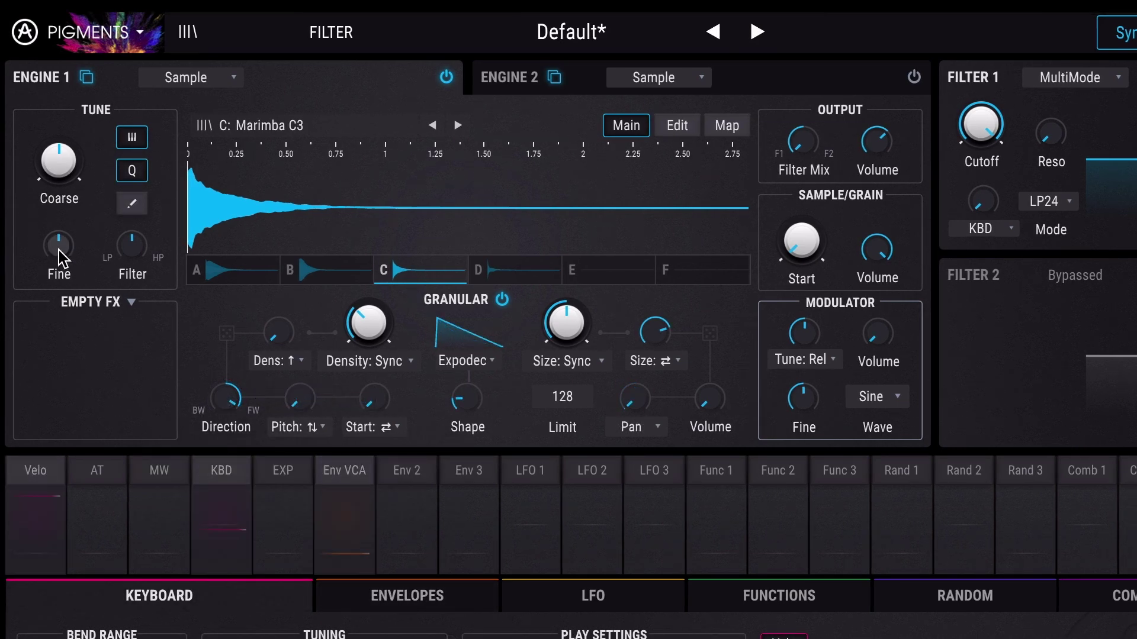
pyautogui.click(128, 172)
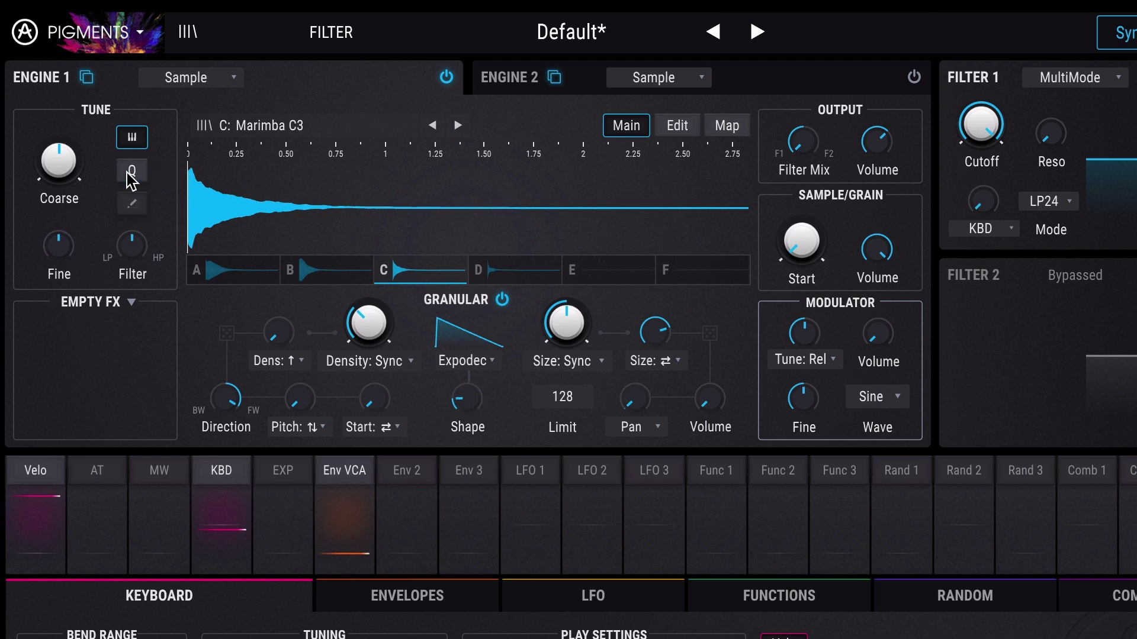
pyautogui.click(132, 173)
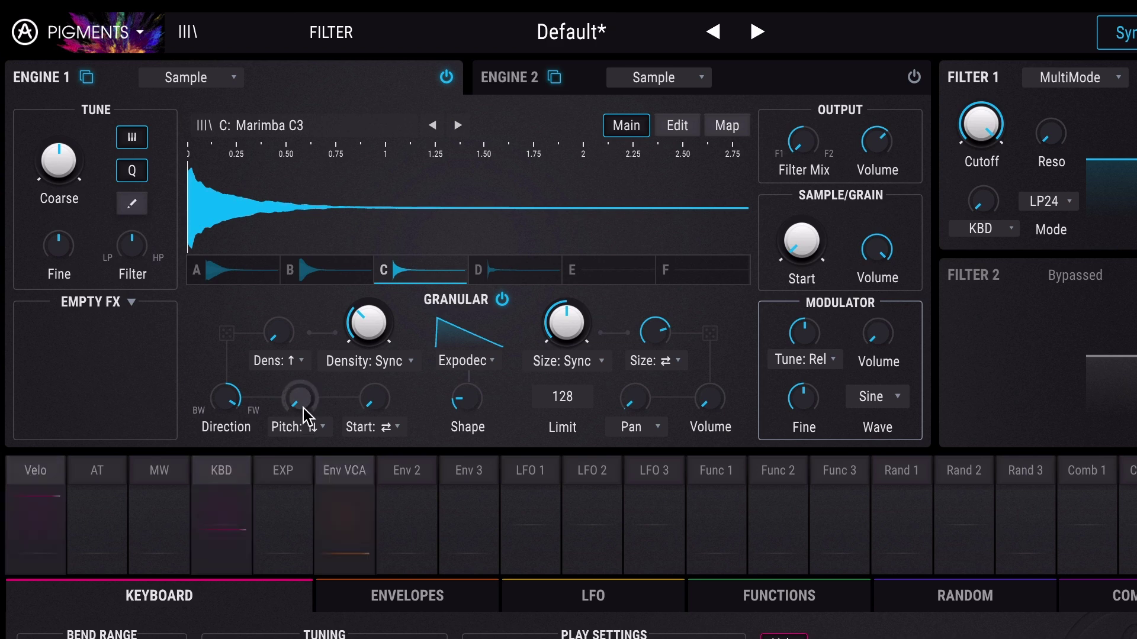
pyautogui.moveTo(296, 415)
pyautogui.moveTo(296, 414)
pyautogui.mouseDown()
pyautogui.moveTo(296, 372)
pyautogui.moveTo(296, 415)
pyautogui.mouseUp()
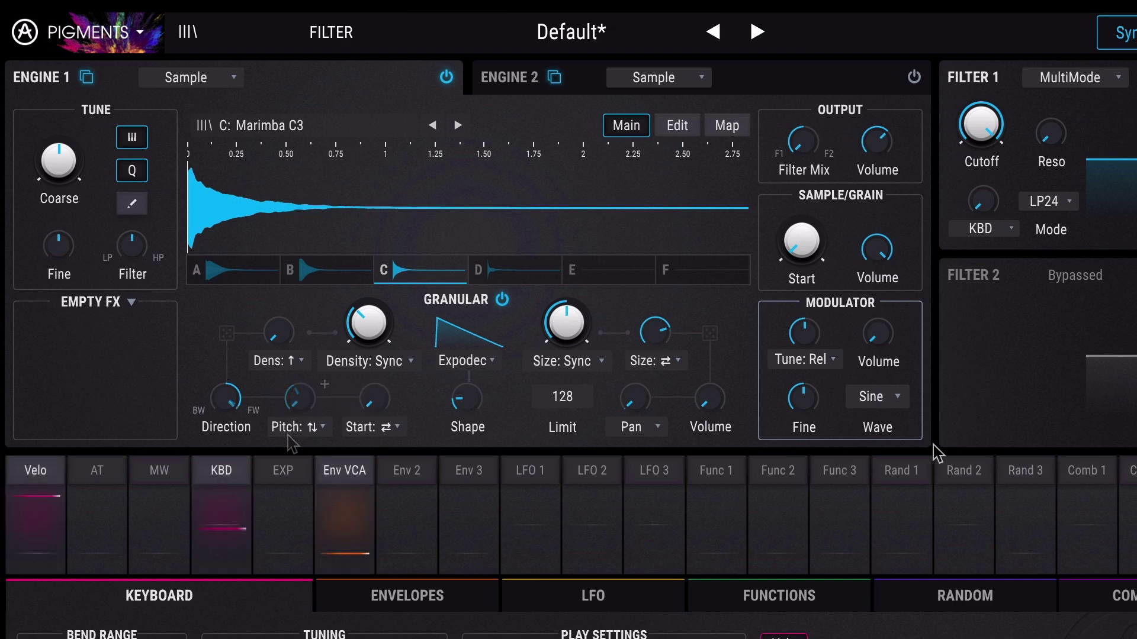
# Try the random start dispersion in the Both direction and the random grain volume amount
pyautogui.click(364, 427)
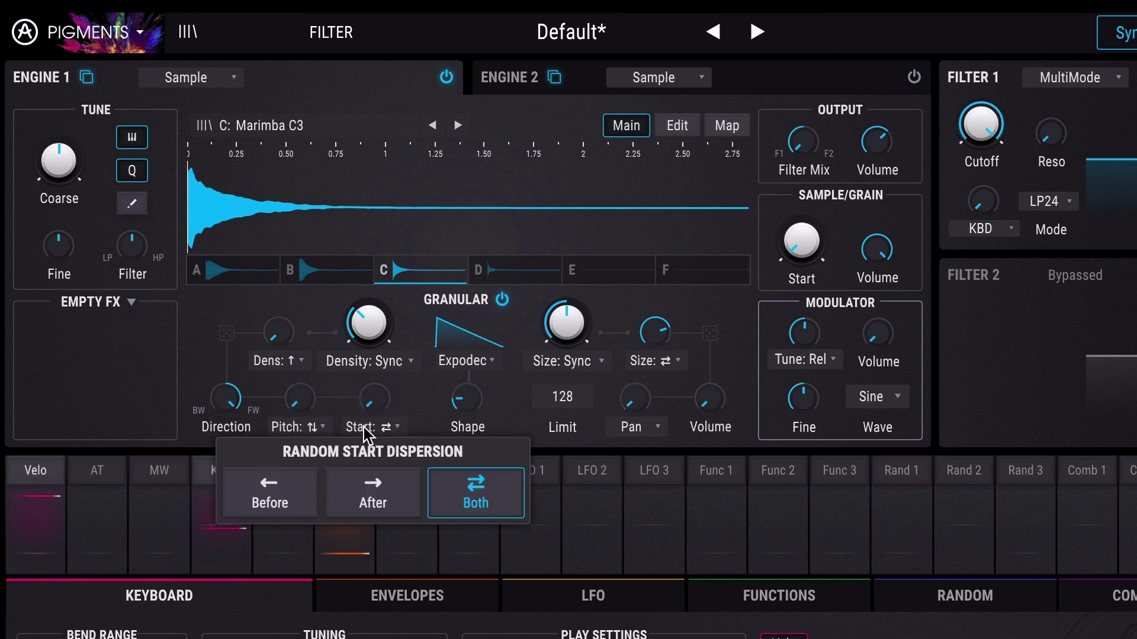
pyautogui.click(456, 495)
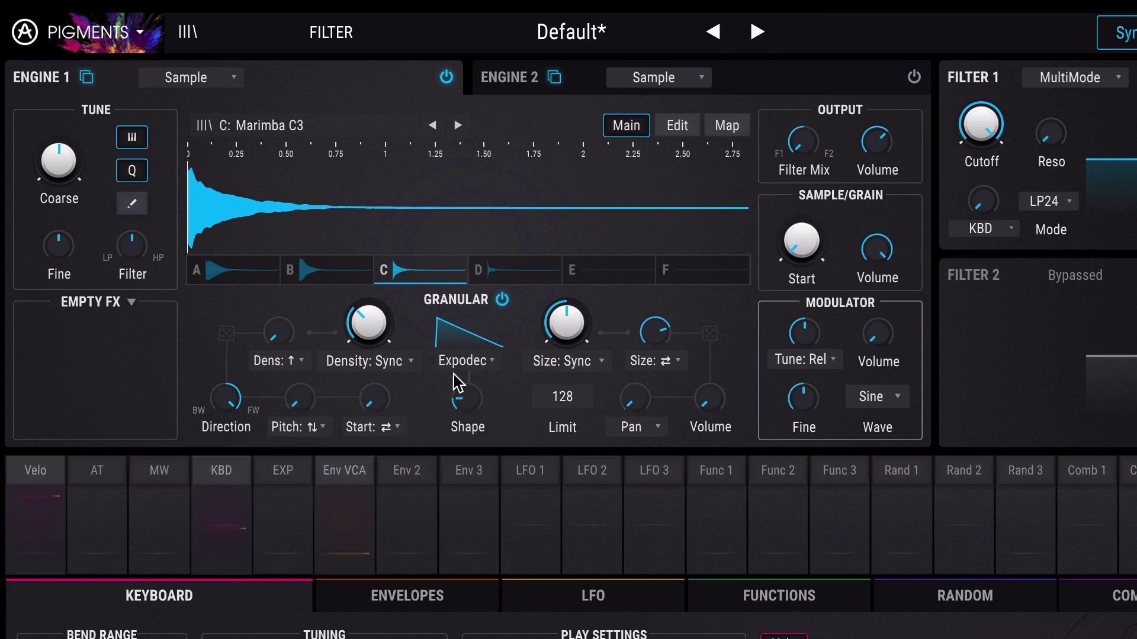
pyautogui.moveTo(370, 409); pyautogui.dragTo(369, 367)
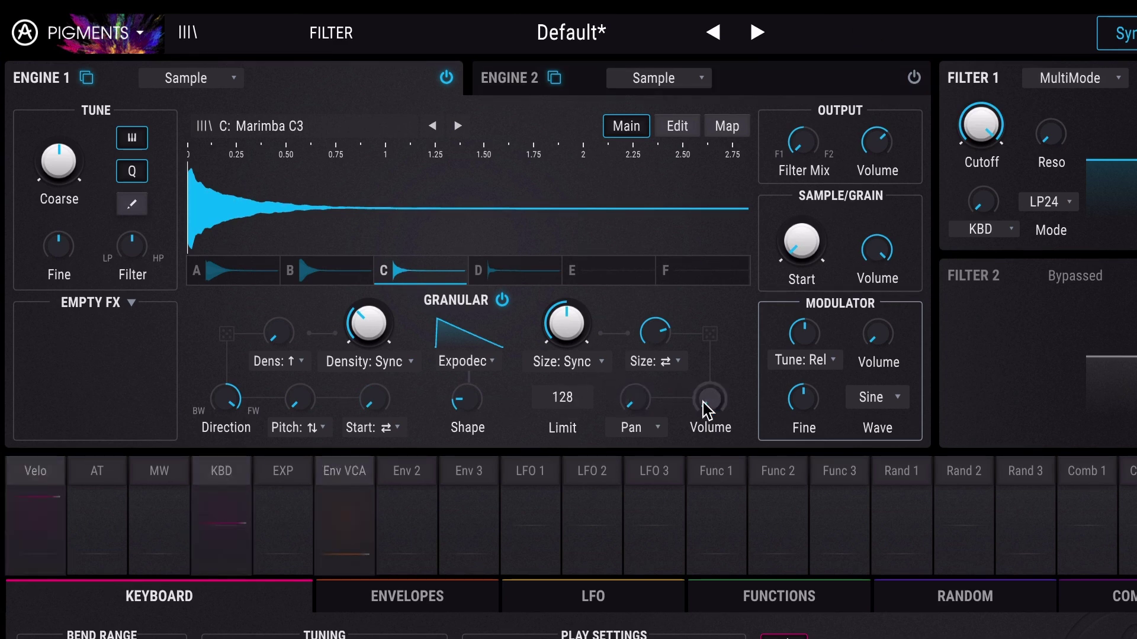
pyautogui.moveTo(705, 406)
pyautogui.mouseDown()
pyautogui.moveTo(706, 344)
pyautogui.moveTo(707, 406)
pyautogui.mouseUp()
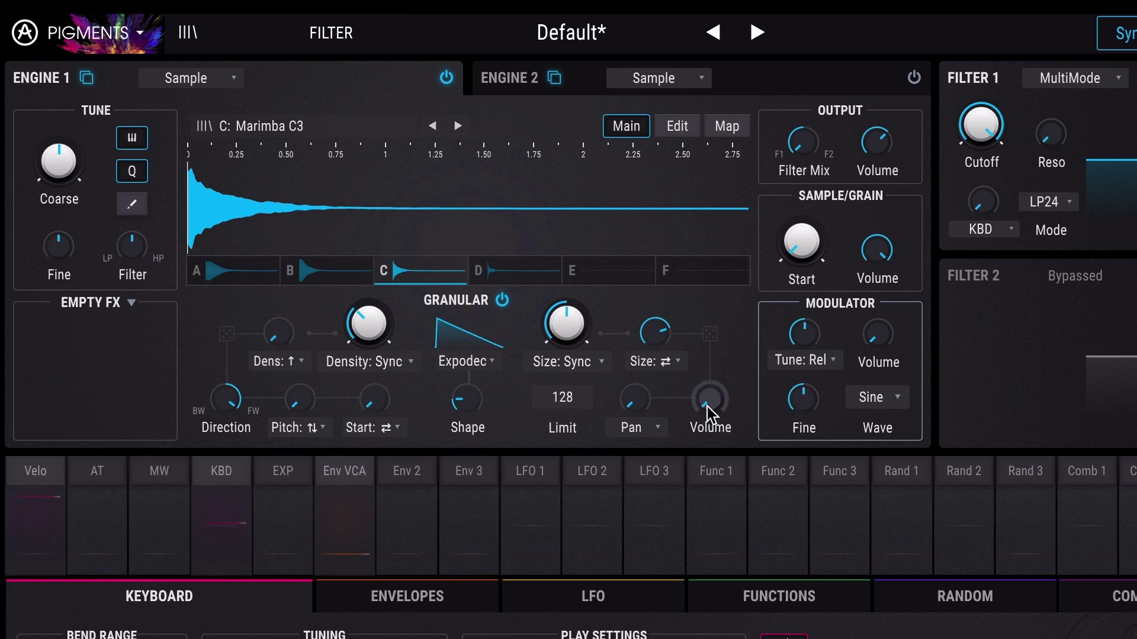
# Keep Pan as the random stereo type and raise its amount to 1.00
pyautogui.click(657, 421)
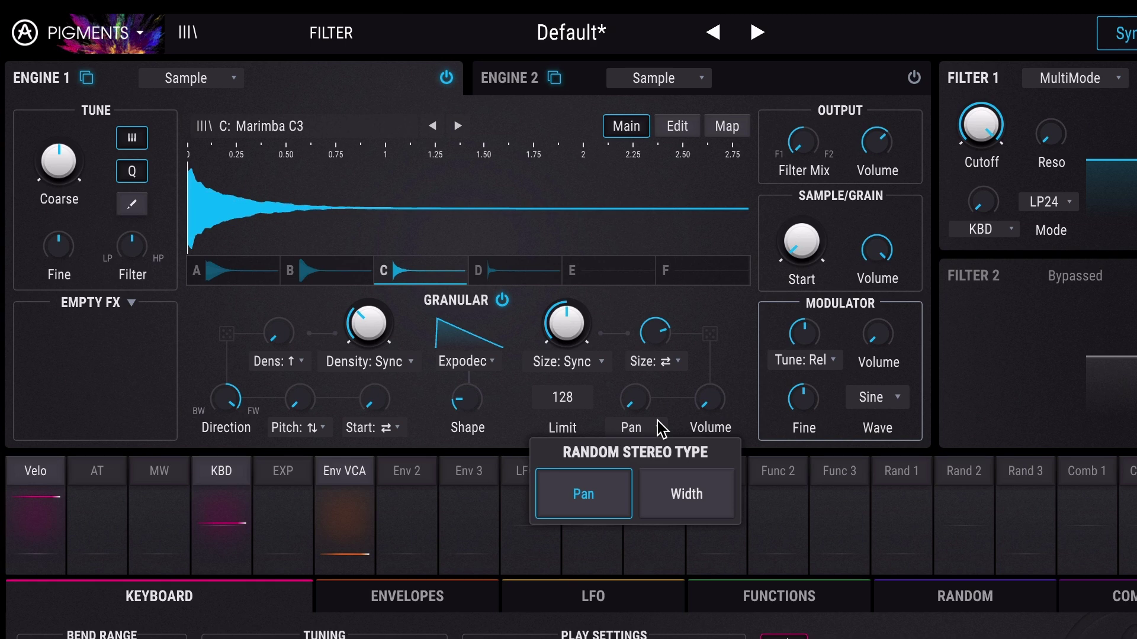
pyautogui.click(589, 506)
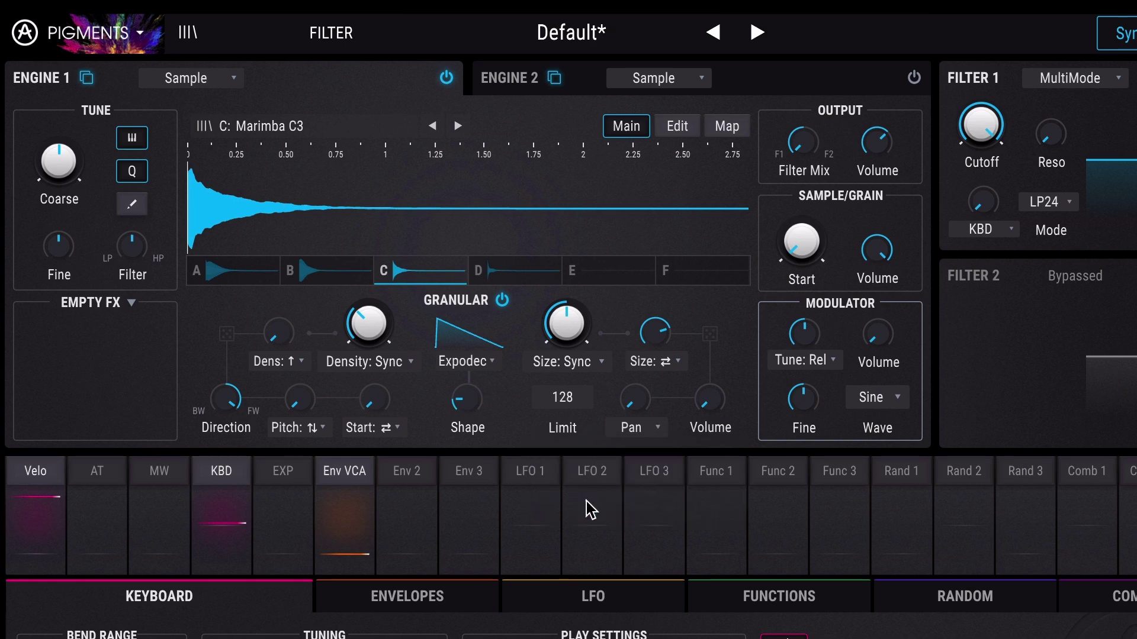
pyautogui.moveTo(634, 401)
pyautogui.mouseDown()
pyautogui.moveTo(631, 379)
pyautogui.moveTo(635, 391)
pyautogui.mouseUp()
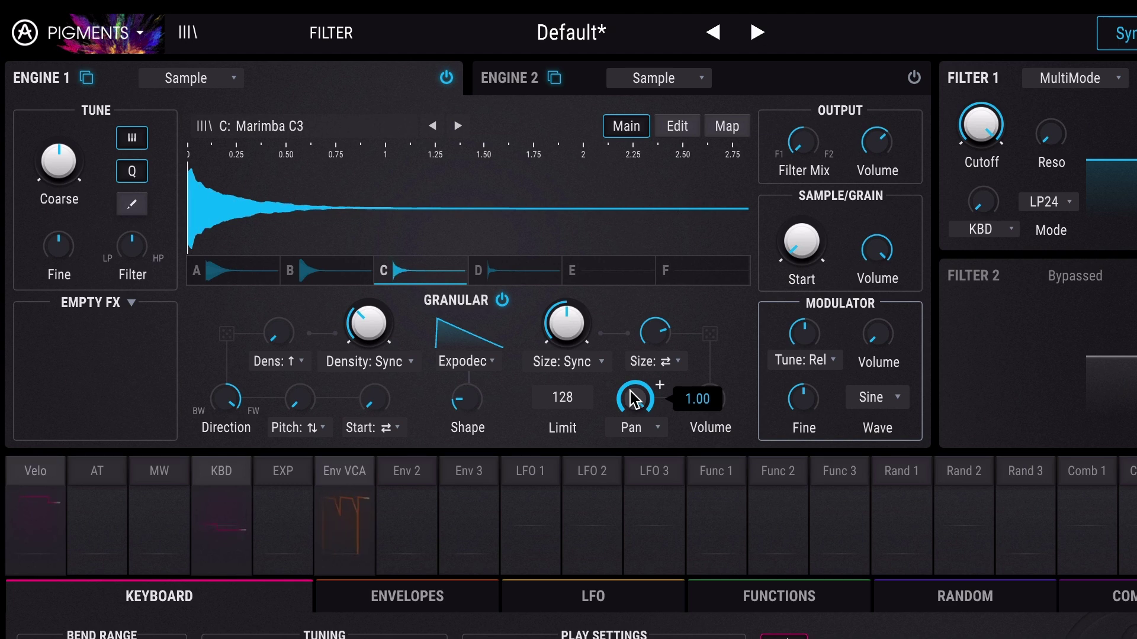
# Switch the random stereo type to Width and raise its amount to 1.00
pyautogui.click(651, 437)
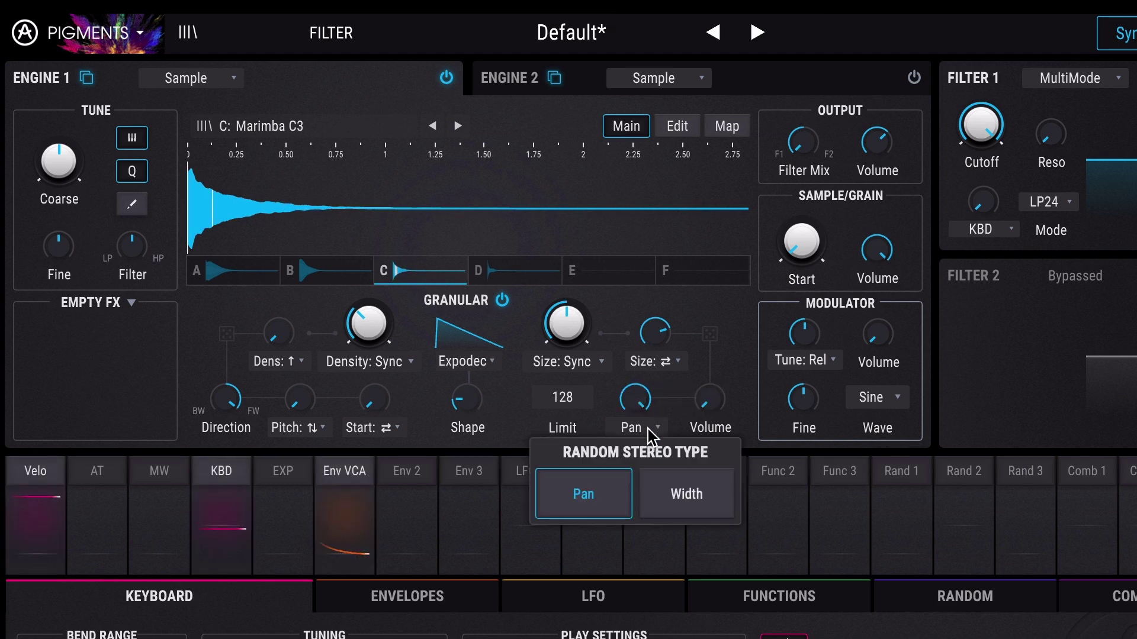
pyautogui.click(705, 507)
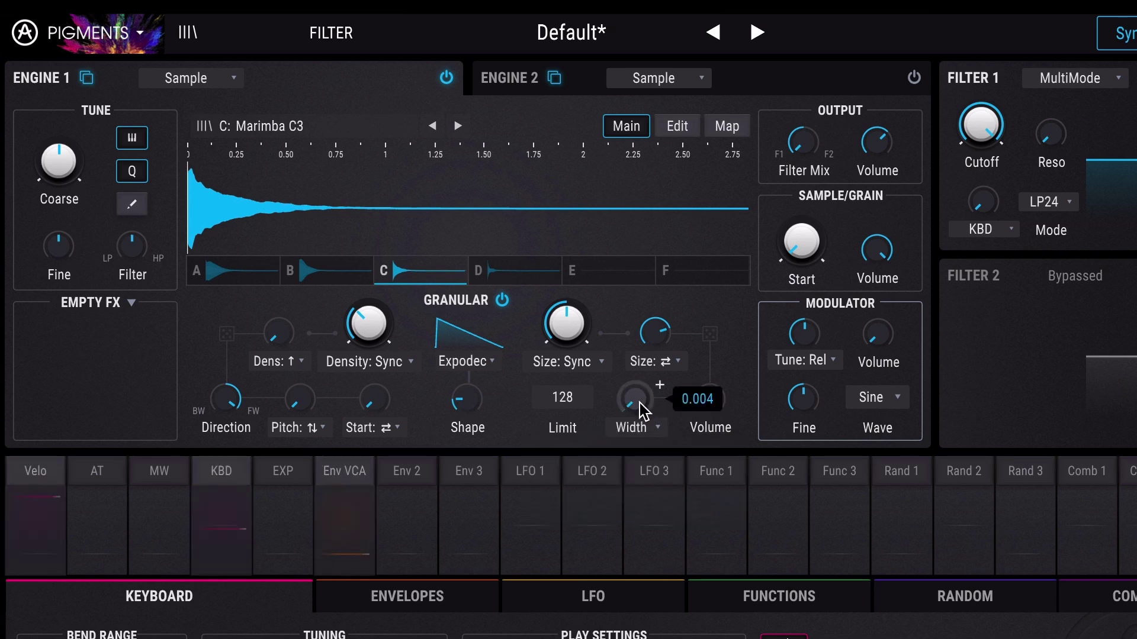
pyautogui.moveTo(637, 405); pyautogui.dragTo(637, 337)
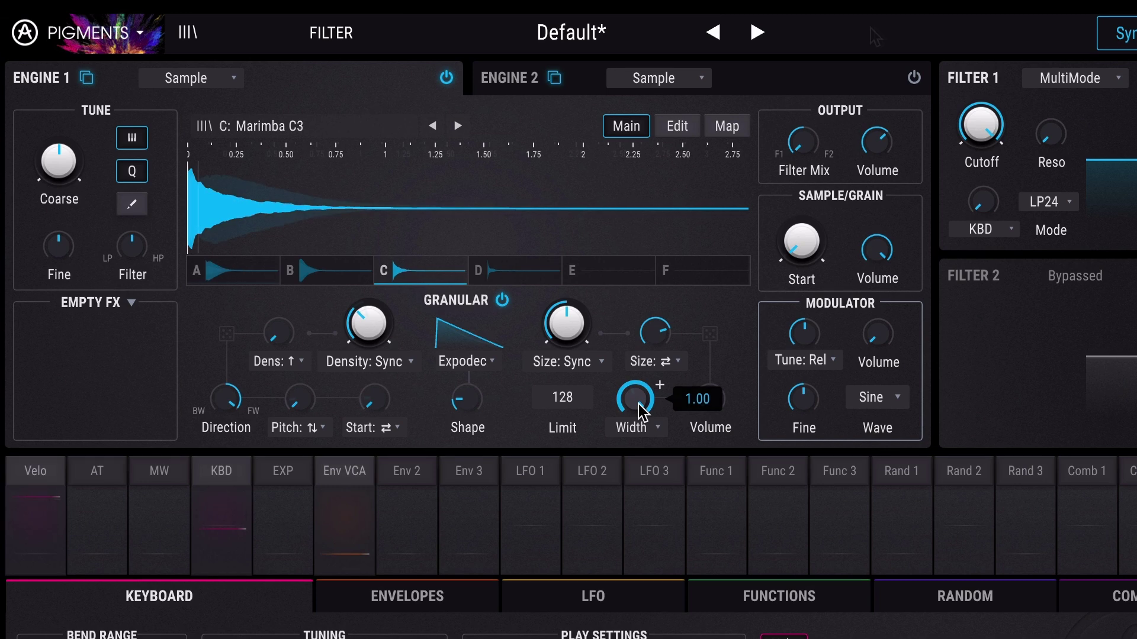
# Go through sample slots B, C and D and show the individual edit settings for sample D
pyautogui.click(328, 269)
pyautogui.click(419, 269)
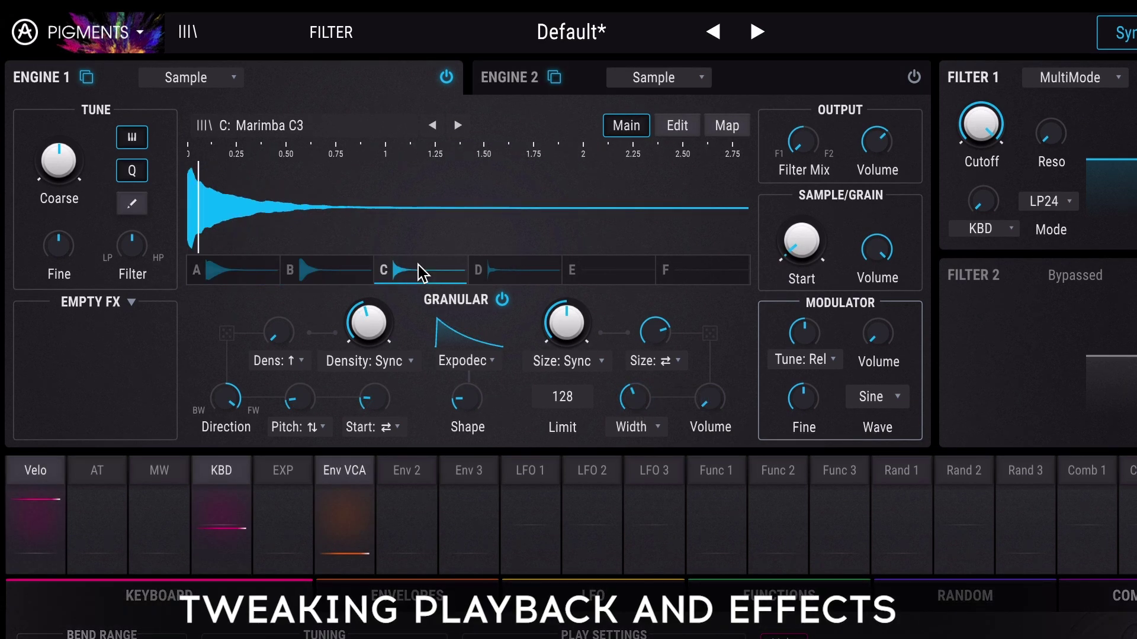
pyautogui.click(501, 275)
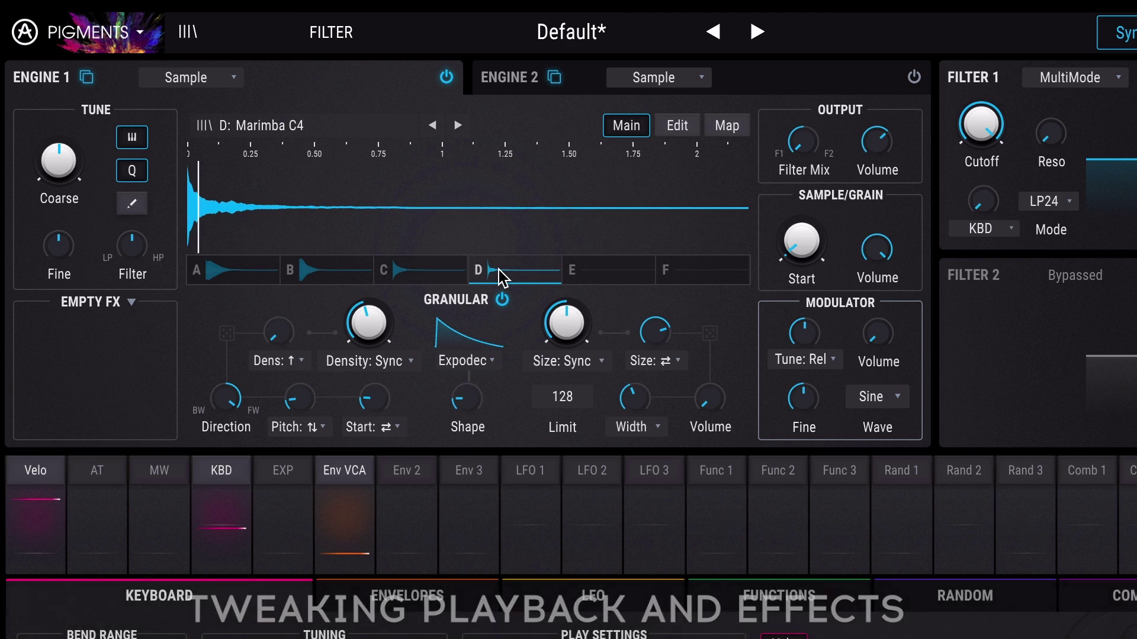
pyautogui.click(679, 136)
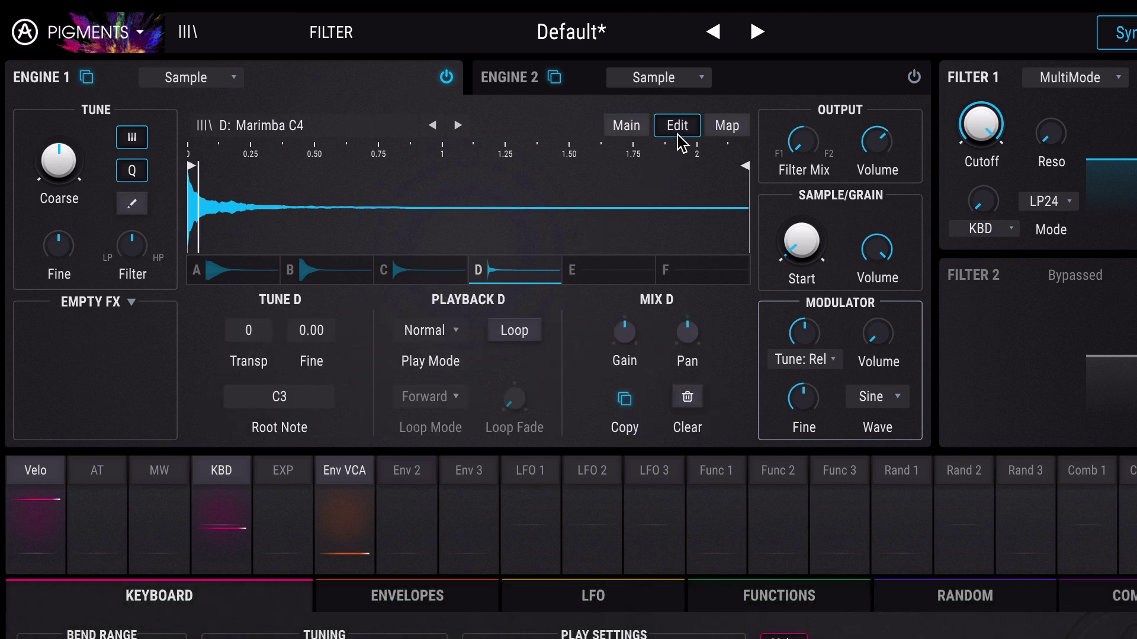
# Set the transposition of samples A, C and D to 3 and pan samples B and D to the right
pyautogui.click(220, 272)
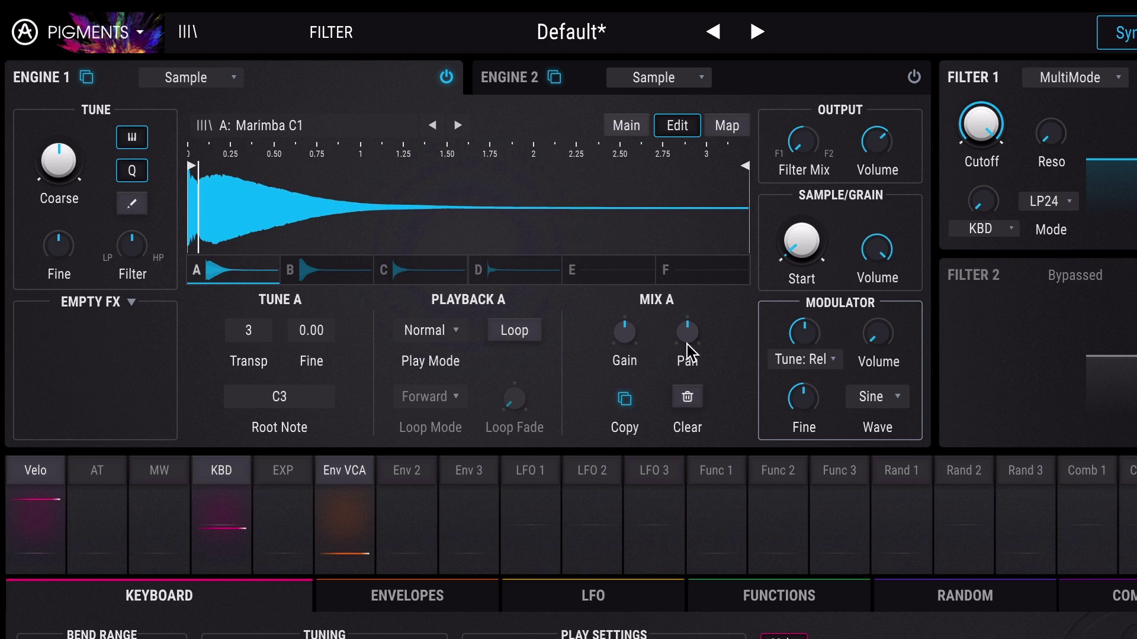
pyautogui.click(315, 270)
pyautogui.moveTo(687, 332); pyautogui.dragTo(687, 320)
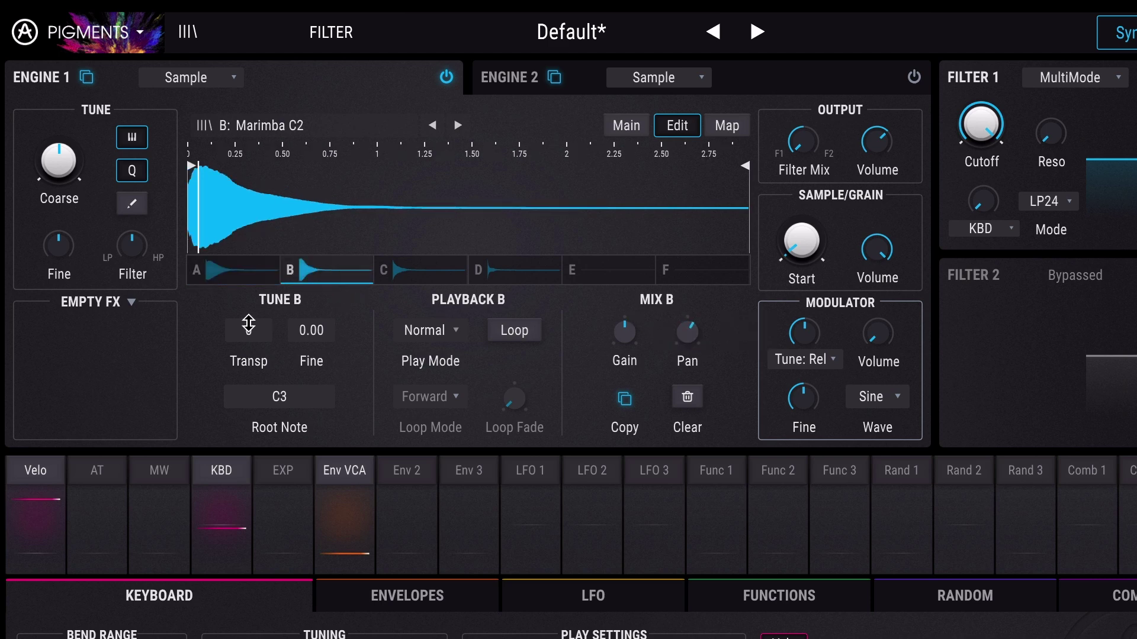
pyautogui.click(422, 271)
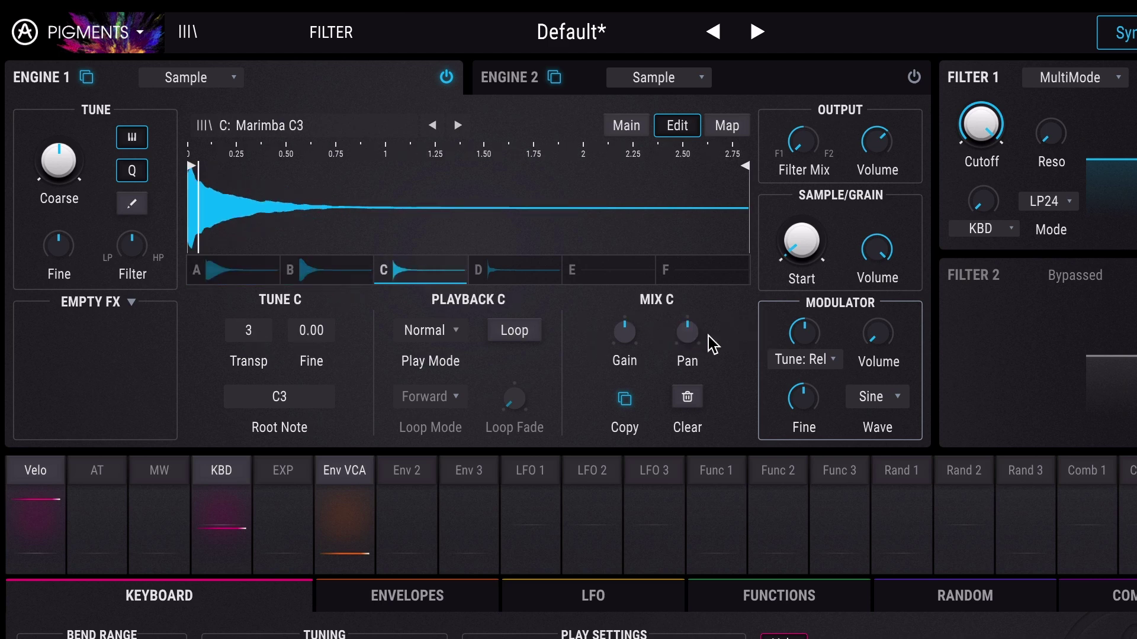
pyautogui.click(492, 270)
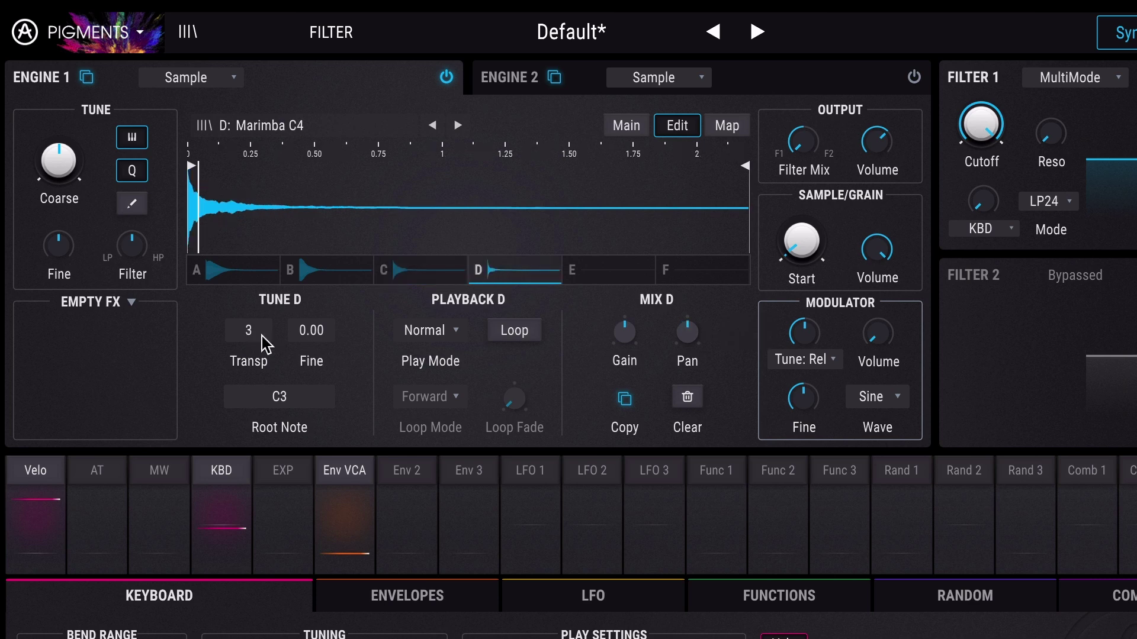
pyautogui.moveTo(689, 336); pyautogui.dragTo(689, 320)
# Try Sample Pick as the sample map mode, restore Round Robin, and return to the main granular view
pyautogui.click(628, 127)
pyautogui.click(727, 132)
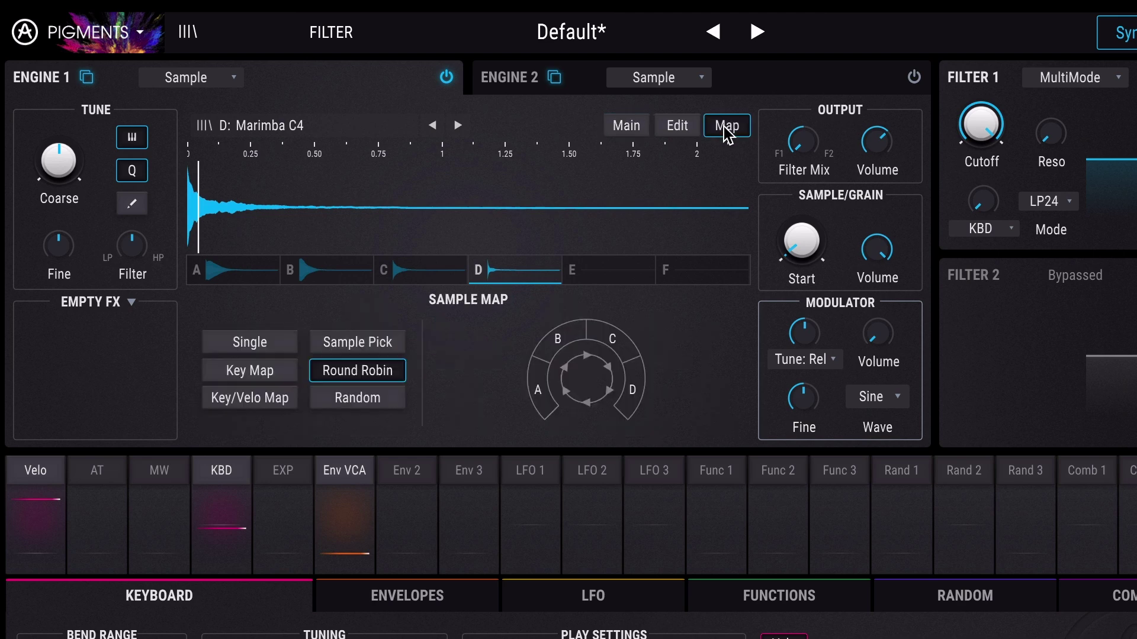
pyautogui.click(386, 344)
pyautogui.click(379, 373)
pyautogui.click(626, 125)
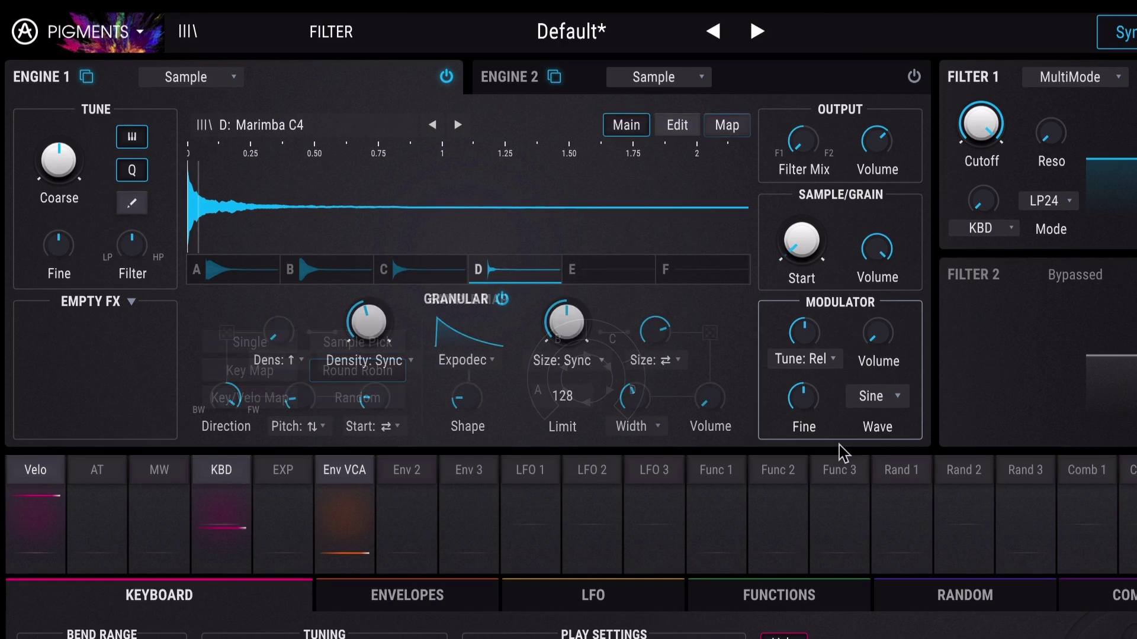
# Change the modulator wave to Tri and set its relative tuning to -2 semitones
pyautogui.click(135, 305)
pyautogui.click(135, 304)
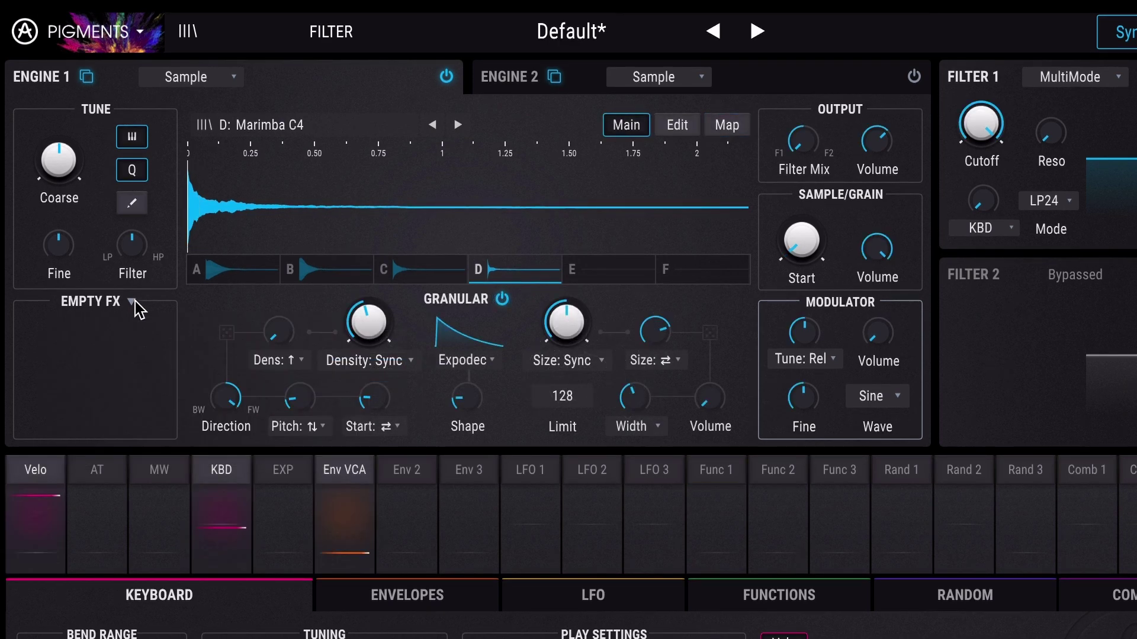
pyautogui.click(871, 396)
pyautogui.click(797, 444)
pyautogui.moveTo(833, 318)
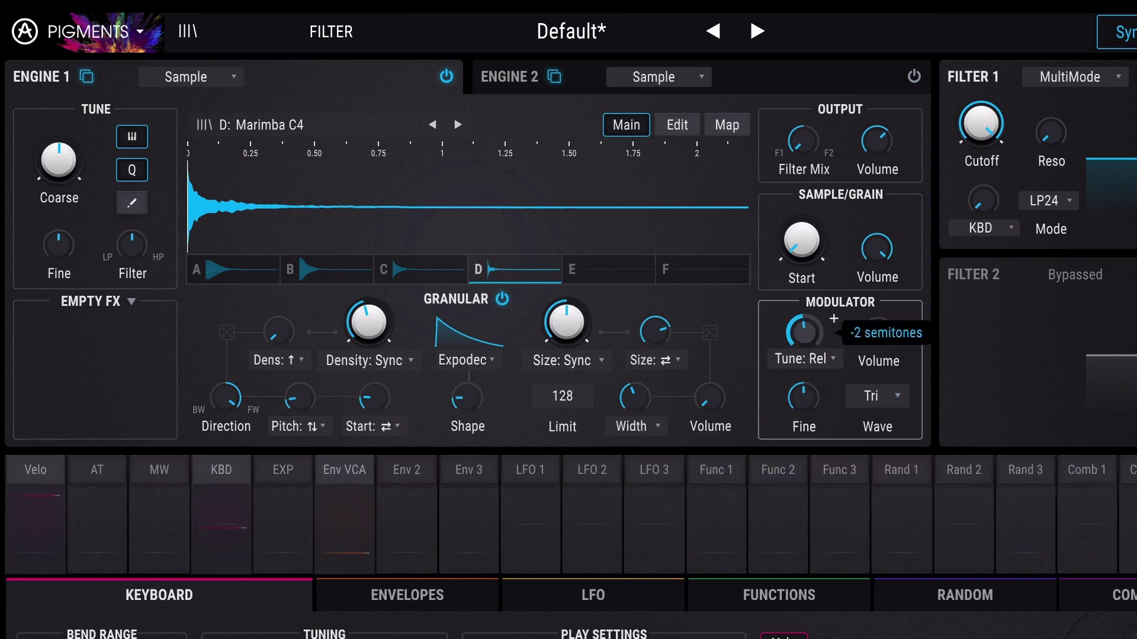
# Load the Modulation shaper into Engine 1's empty FX slot, set Freq Mod to about 0.236 and raise Ring Mod
pyautogui.click(134, 304)
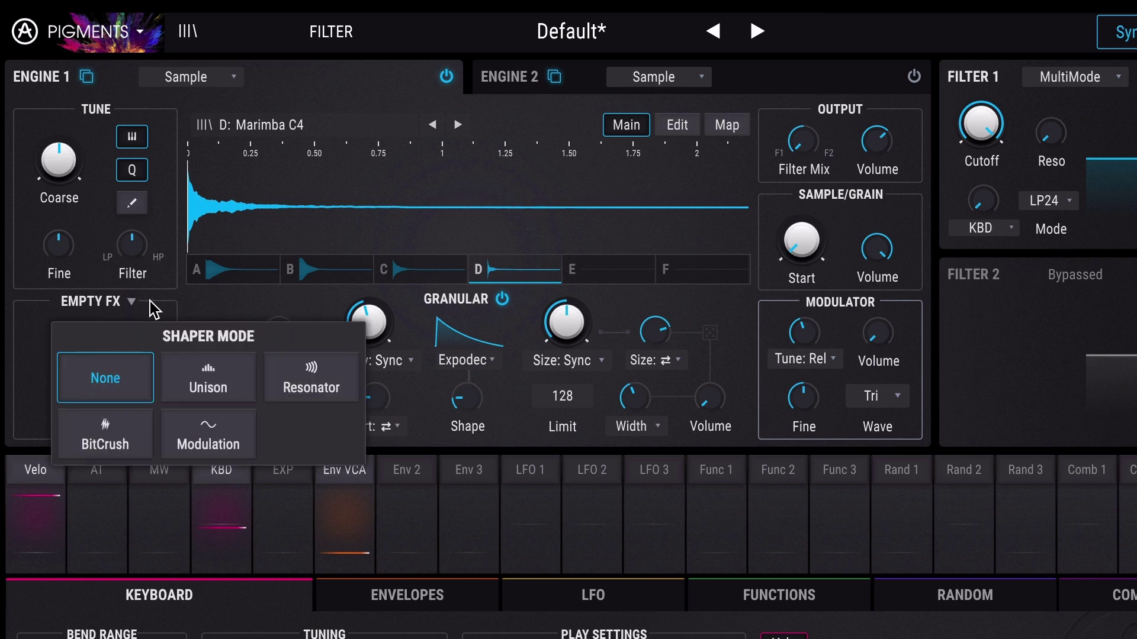
pyautogui.click(211, 438)
pyautogui.moveTo(52, 373); pyautogui.dragTo(86, 348)
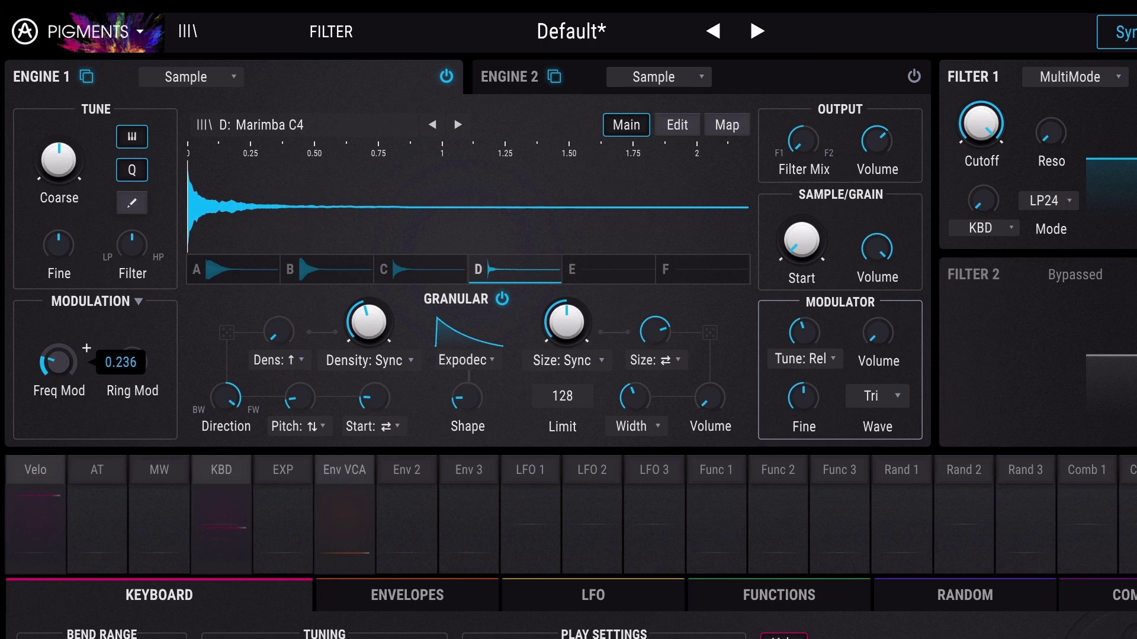
pyautogui.moveTo(126, 371)
pyautogui.mouseDown()
pyautogui.moveTo(160, 347)
pyautogui.moveTo(127, 380)
pyautogui.mouseUp()
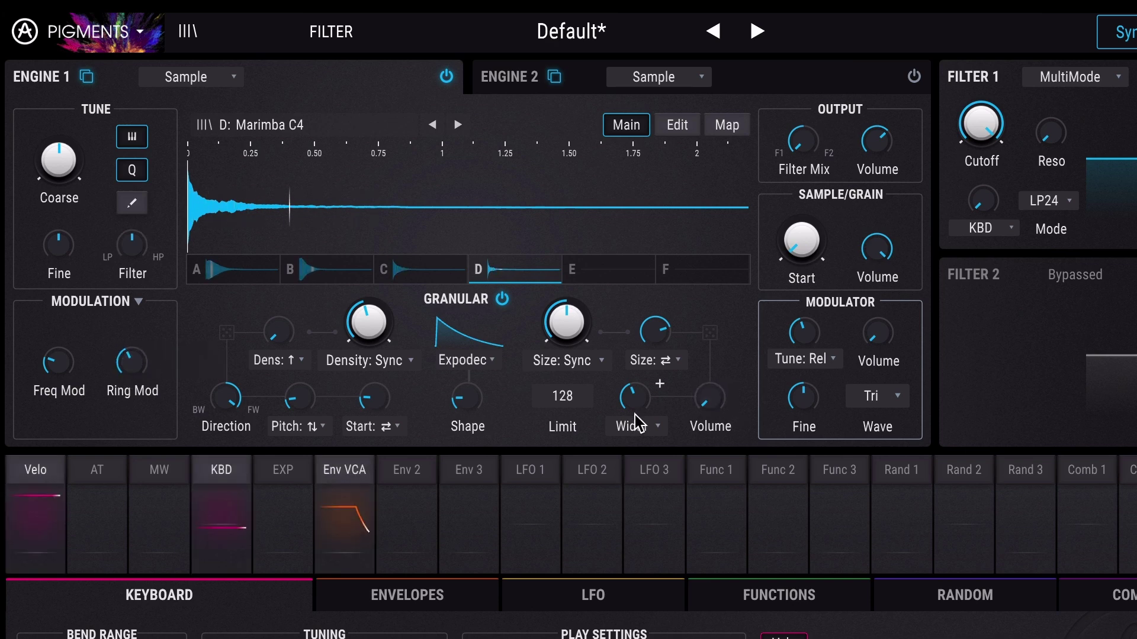
# Route Func 1 to the Modulation effect's Freq Mod with an amount of 0.40
pyautogui.click(711, 466)
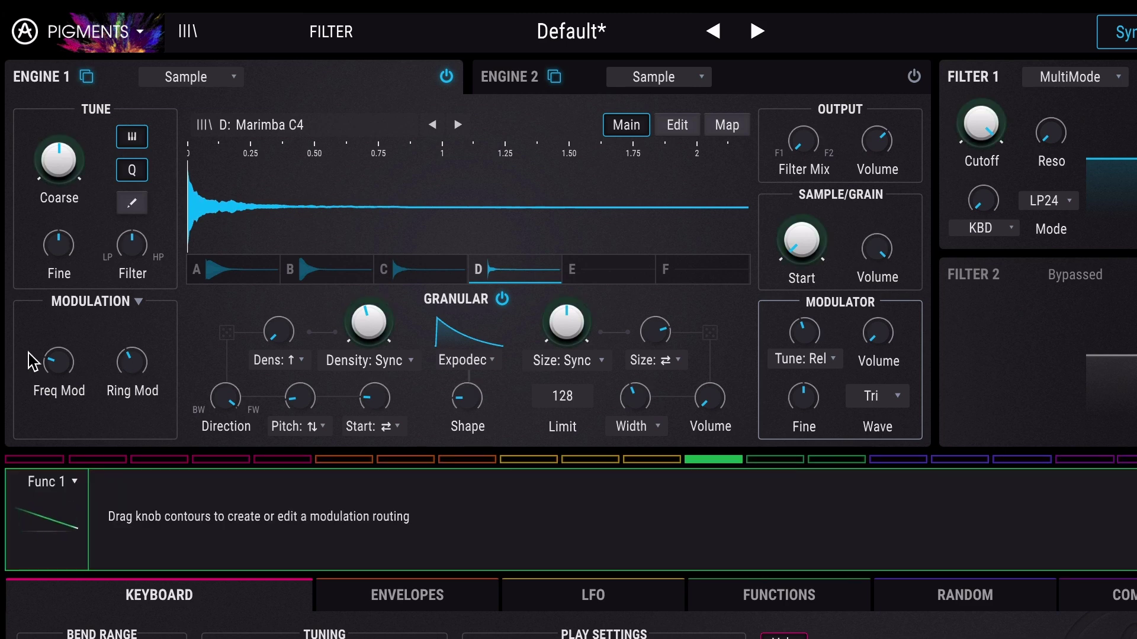
pyautogui.moveTo(49, 354); pyautogui.dragTo(49, 348)
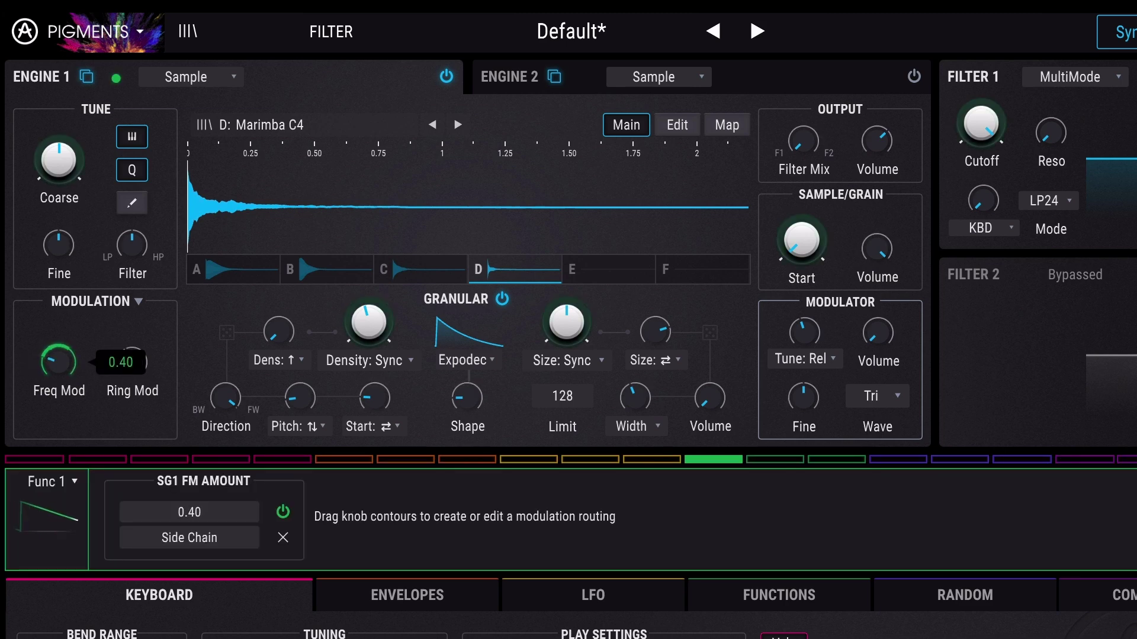
# Switch on FX Bus A with its Distortion, Reverb and Delay, and return to the synth view
pyautogui.click(1134, 31)
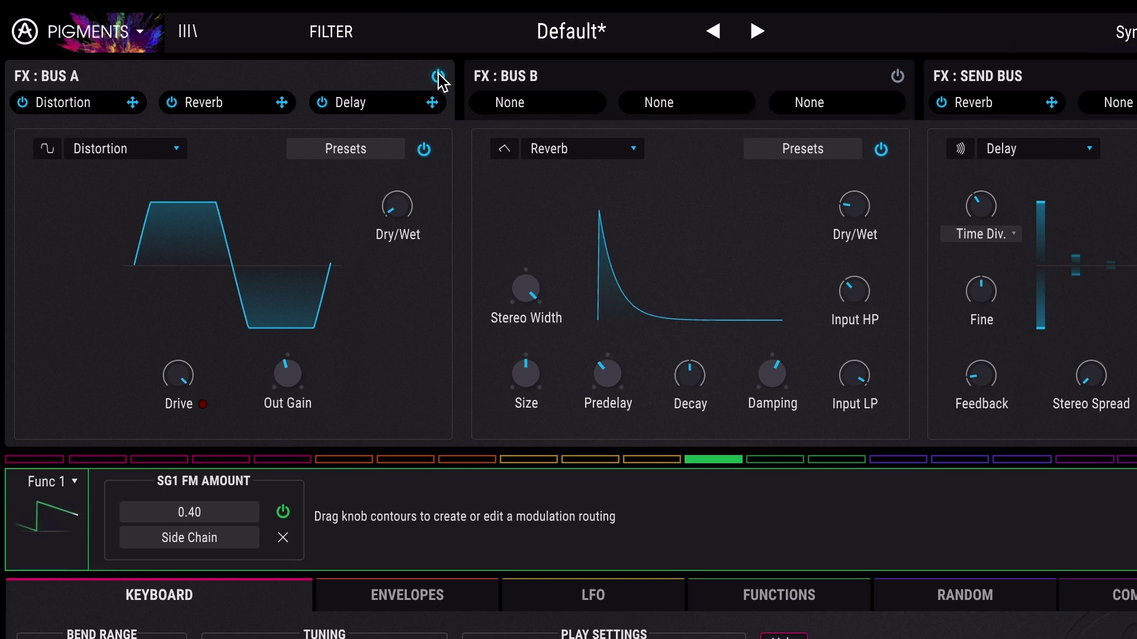
pyautogui.click(1128, 31)
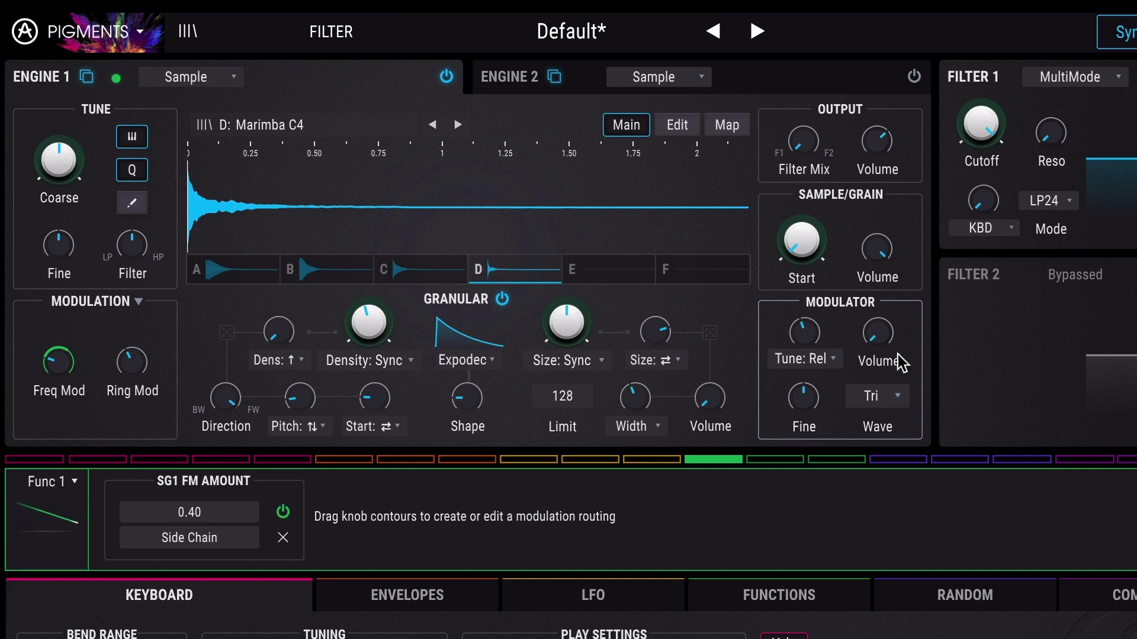
# Go through sample slots A, B, C and D in the main granular view of Engine 1
pyautogui.click(245, 279)
pyautogui.click(311, 270)
pyautogui.click(408, 267)
pyautogui.click(485, 270)
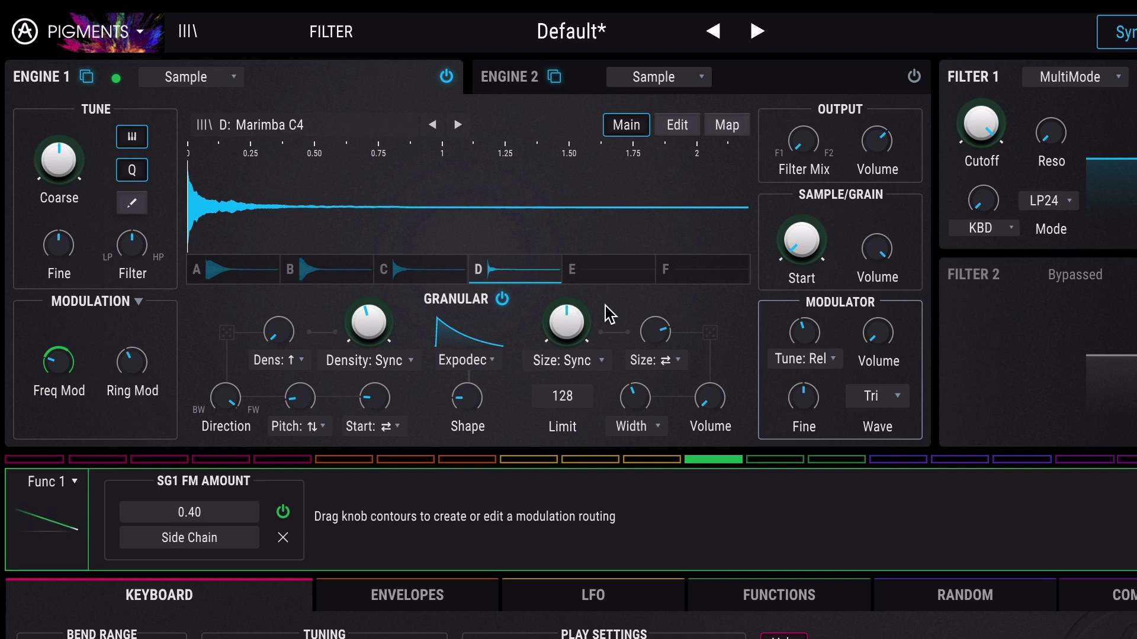
# Try Sample Pick in the sample map, adjust its selection knob, and restore Round Robin
pyautogui.click(727, 125)
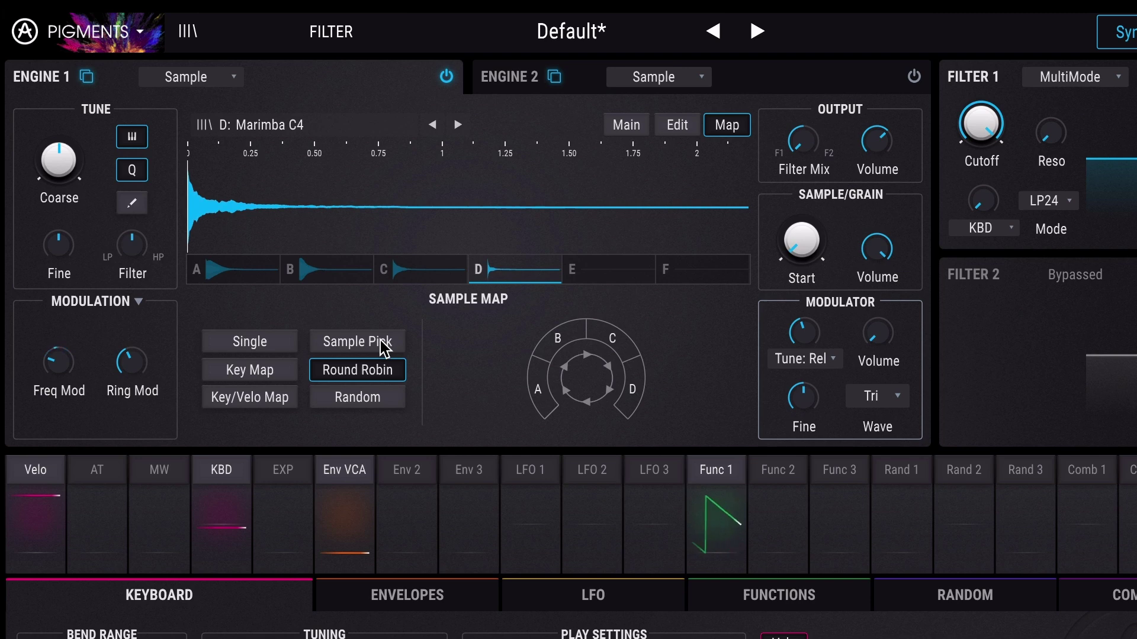
pyautogui.click(385, 343)
pyautogui.moveTo(585, 379)
pyautogui.mouseDown()
pyautogui.moveTo(585, 310)
pyautogui.moveTo(585, 477)
pyautogui.moveTo(585, 376)
pyautogui.mouseUp()
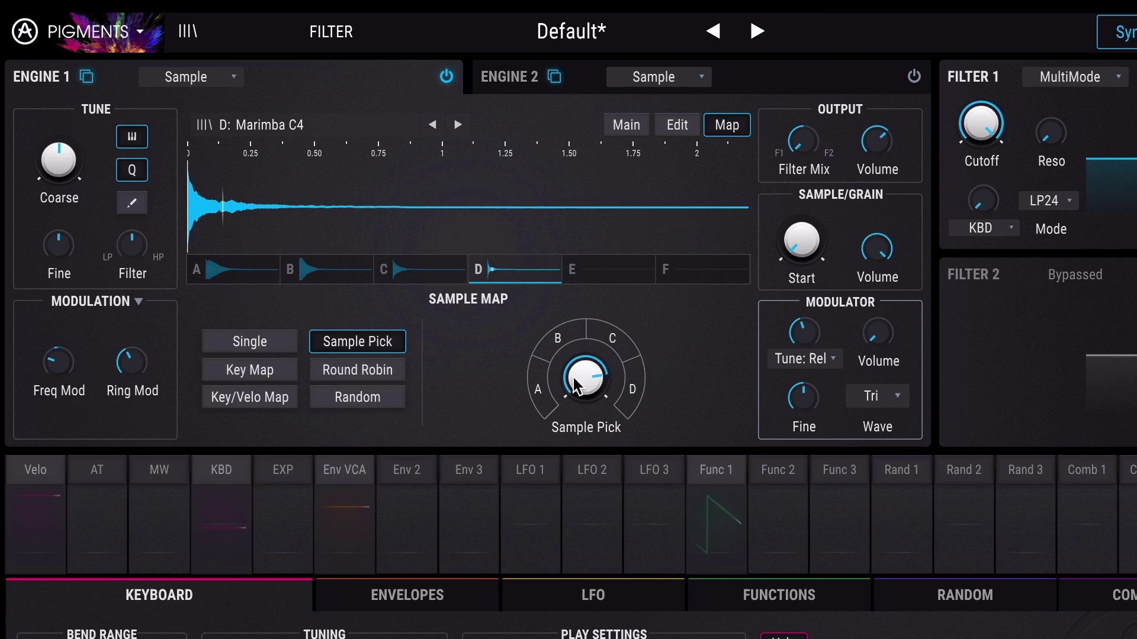
pyautogui.click(362, 370)
# View sample D's edit settings, and lower the synced grain density in the main granular view
pyautogui.click(664, 126)
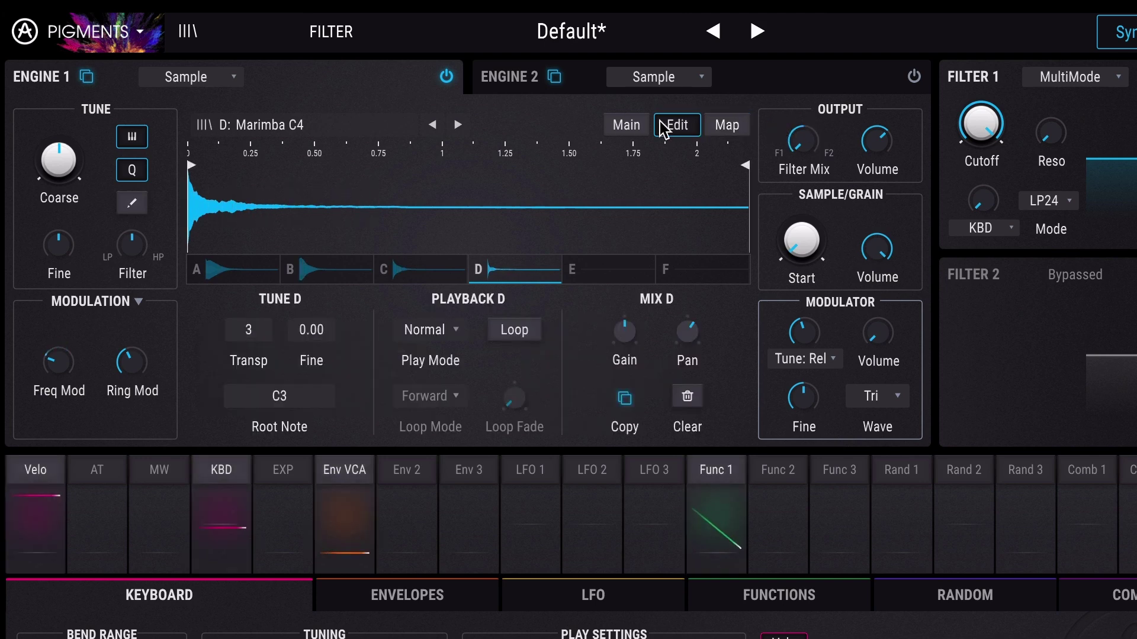
pyautogui.click(626, 124)
pyautogui.moveTo(356, 315); pyautogui.dragTo(356, 310)
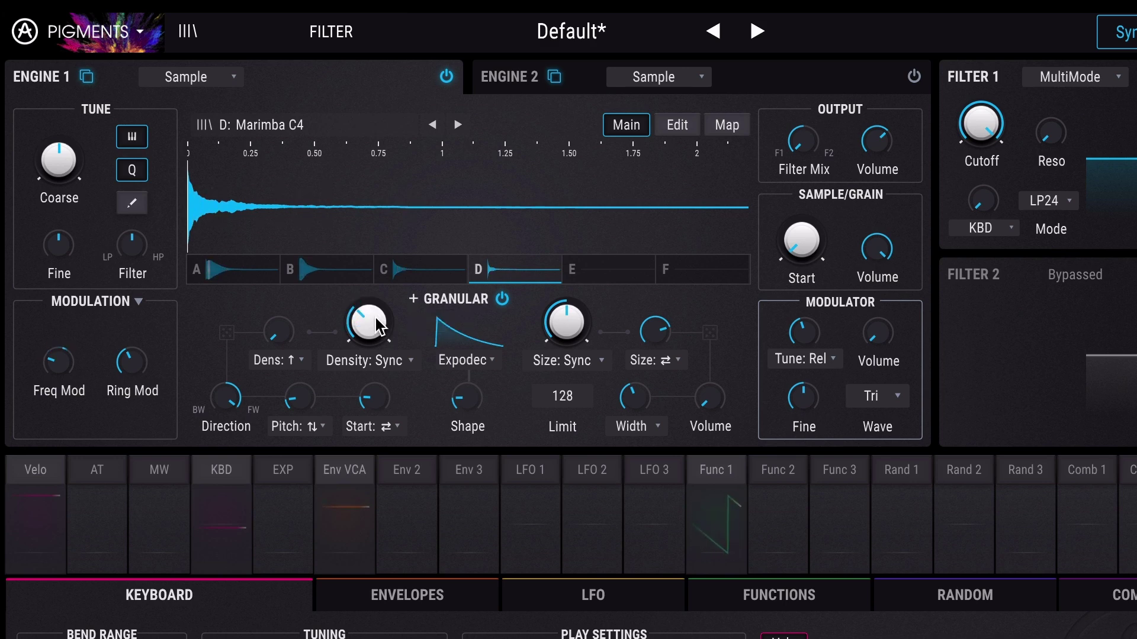